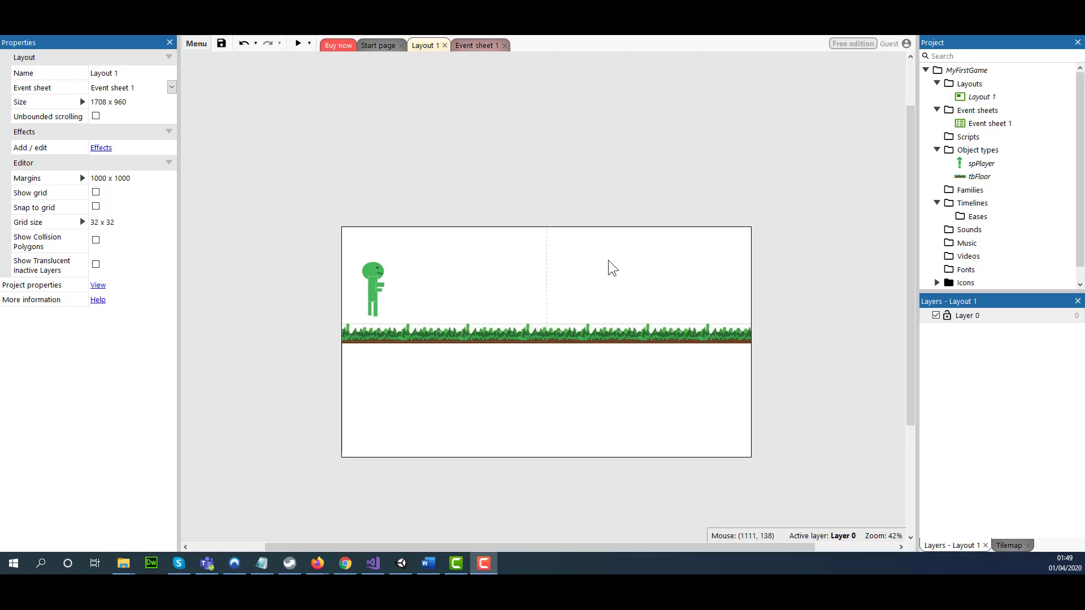
Insert a Text object named txtMyMessage into the empty area above the floor in the layout.
right_click(609, 262)
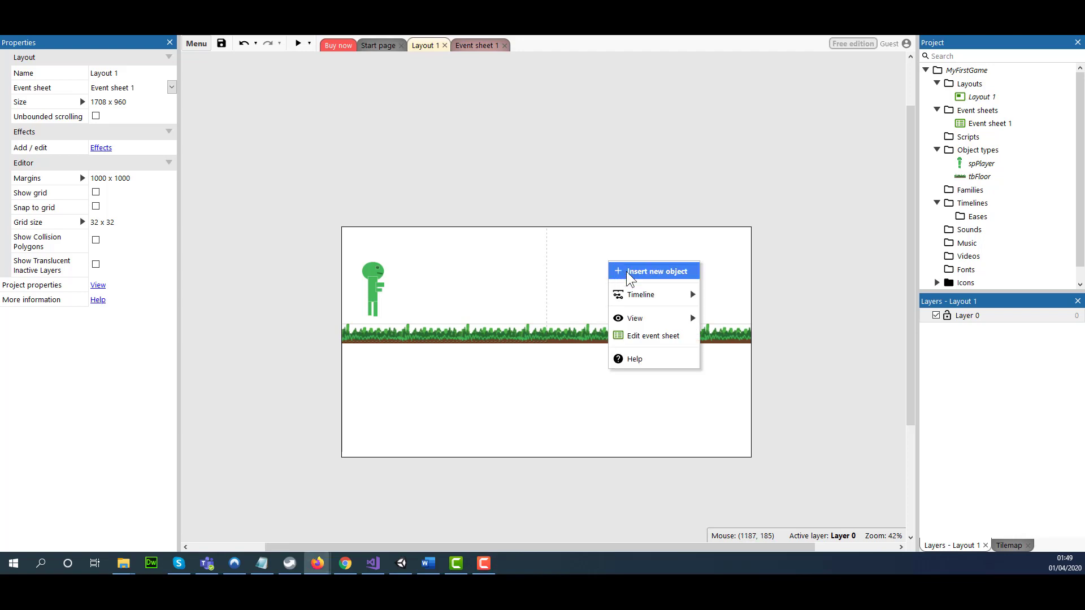
left_click(629, 273)
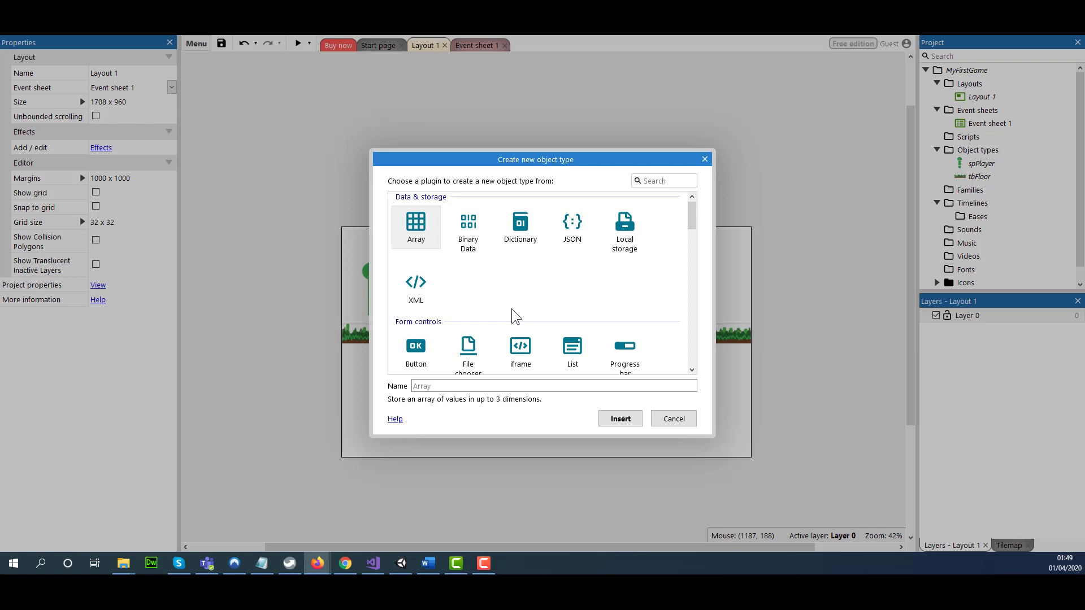
scroll(514, 316, "down", 5)
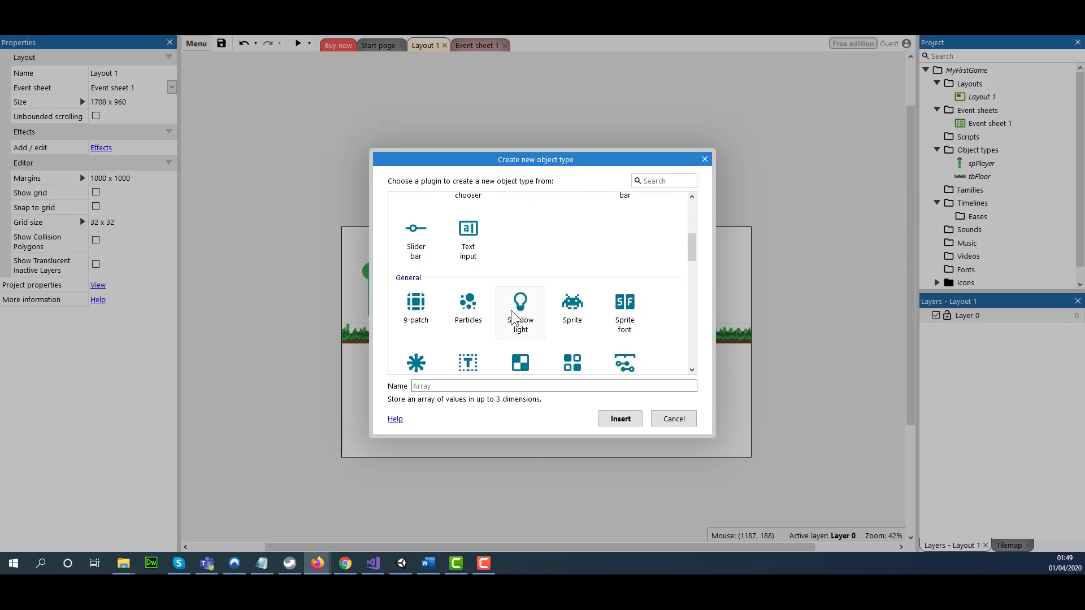
scroll(515, 317, "down", 2)
left_click(473, 259)
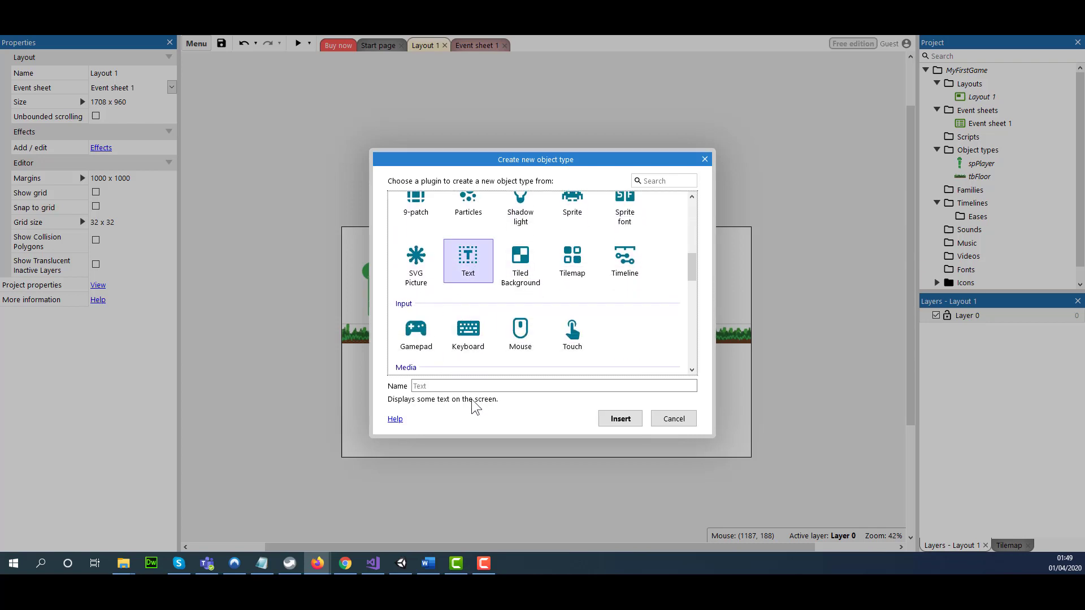
left_click(480, 386)
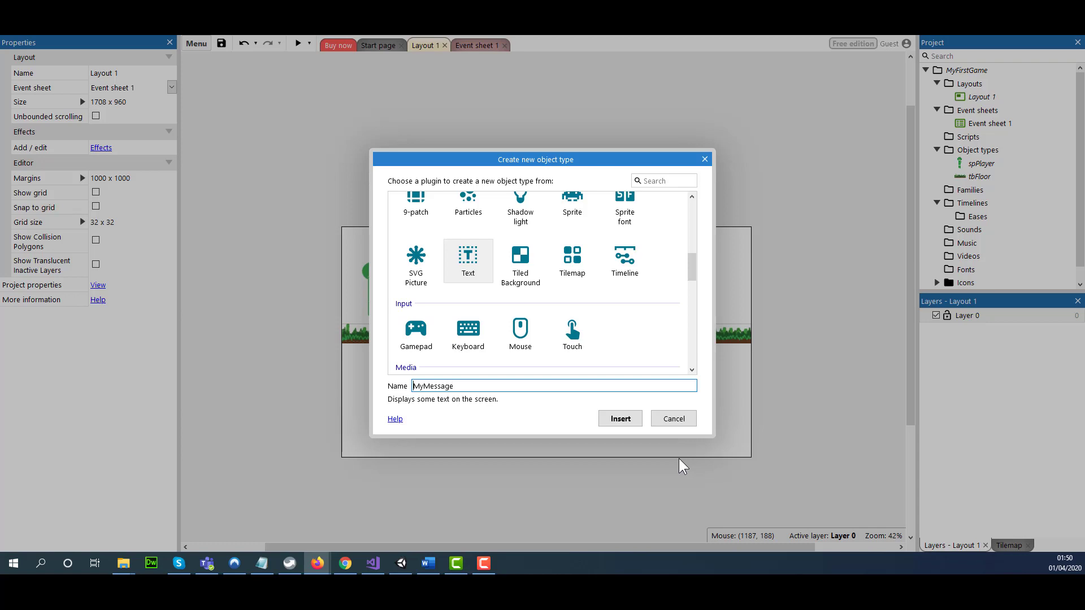
type("txt")
left_click(620, 423)
left_click(569, 279)
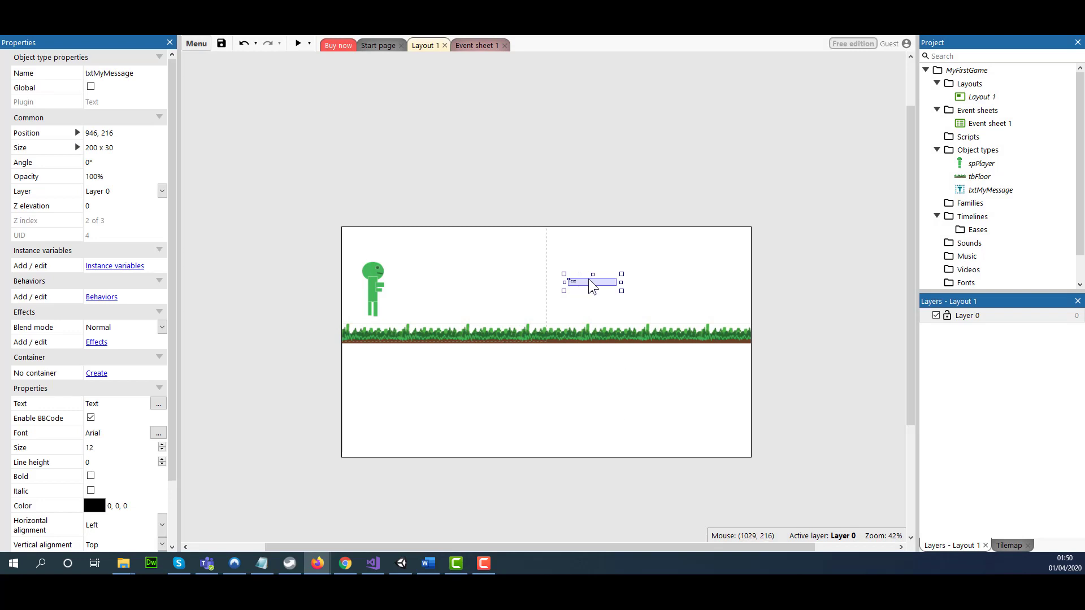
Move the text object to about 656, 63 near the layout's upper middle and shrink it to about 170 x 25.
left_click_drag(588, 279, 662, 251)
left_click_drag(572, 282, 489, 243)
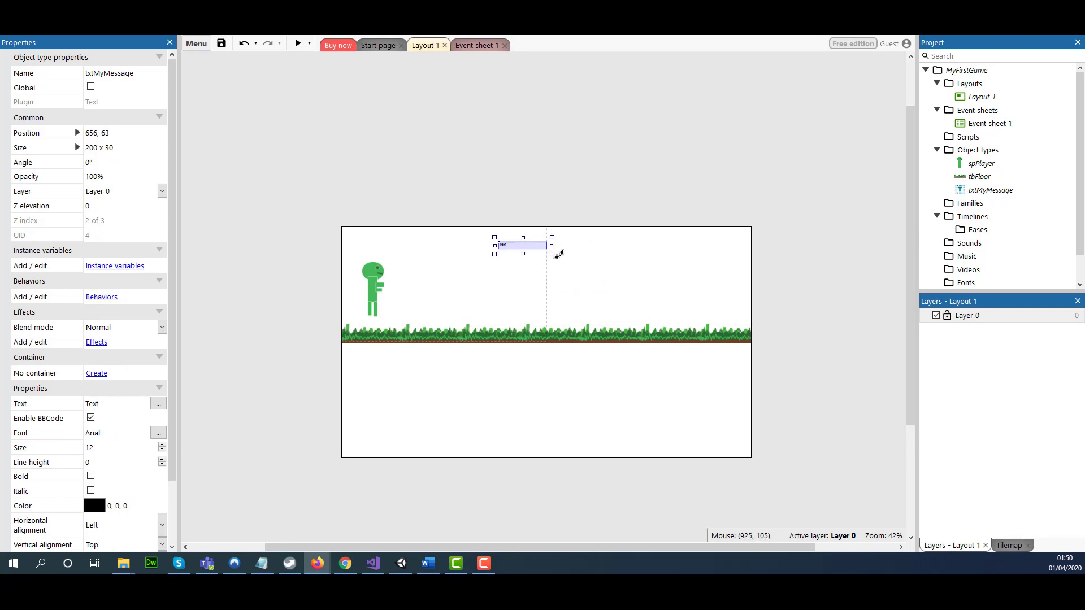
mouse_move(553, 254)
left_mouse_down()
mouse_move(650, 271)
mouse_move(545, 253)
left_mouse_up()
Set the message's font size to 60 and enlarge its text box to about 656 x 134.
left_click(100, 449)
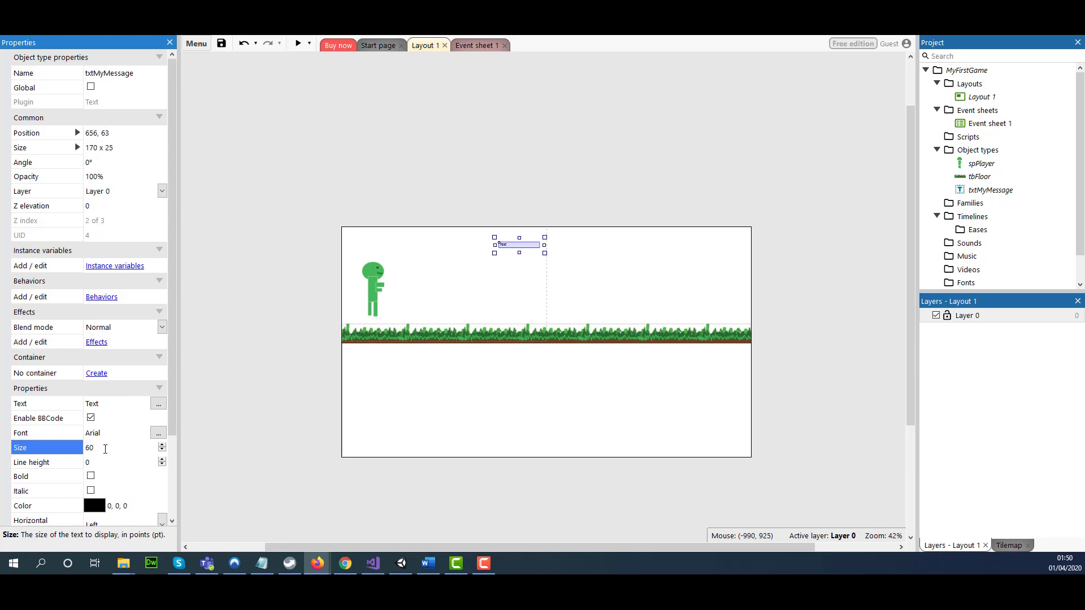
left_click(455, 306)
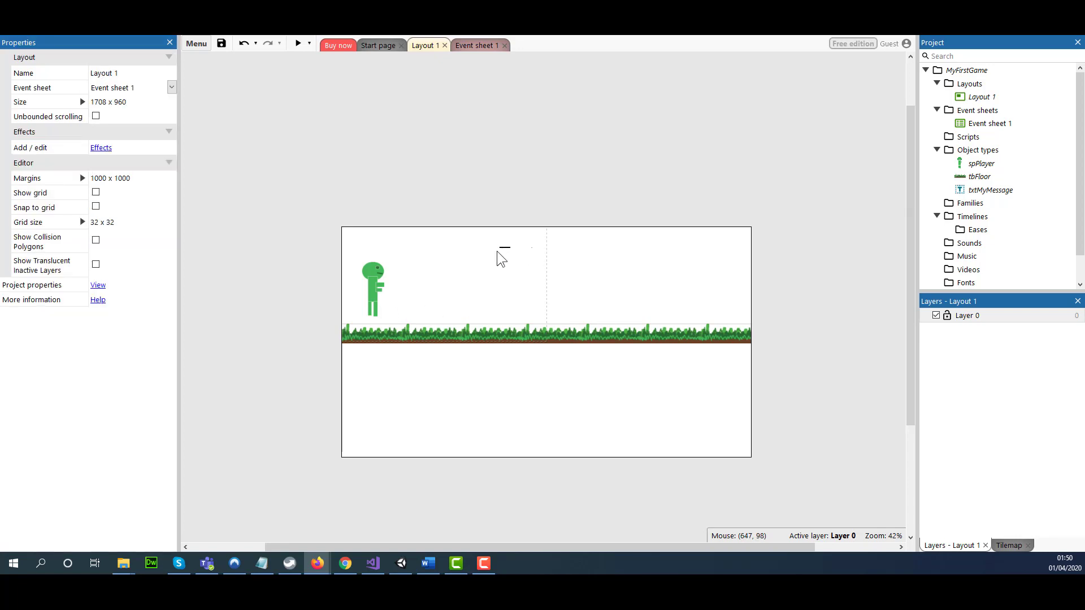
left_click(510, 249)
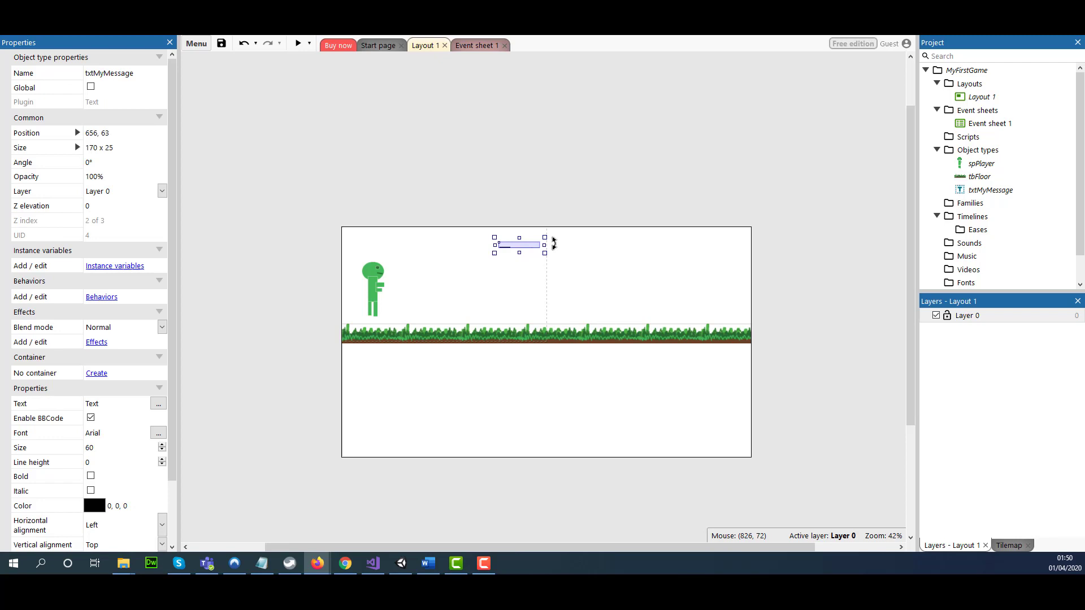
left_click_drag(546, 255, 660, 279)
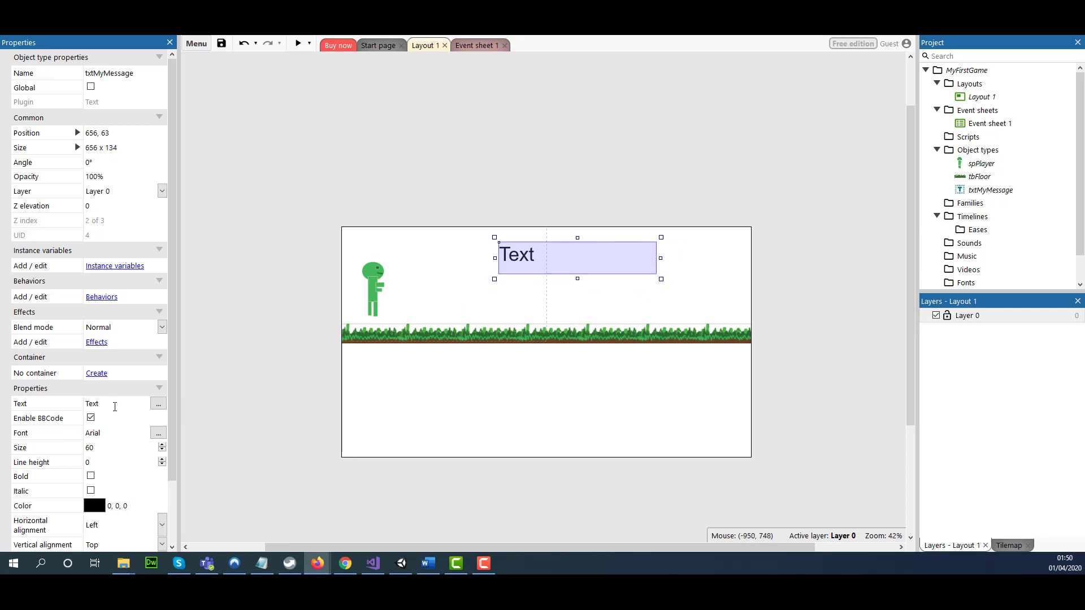
Change the displayed text to "Hello World!!!" and move the text object to about 595, 49.
left_click(125, 403)
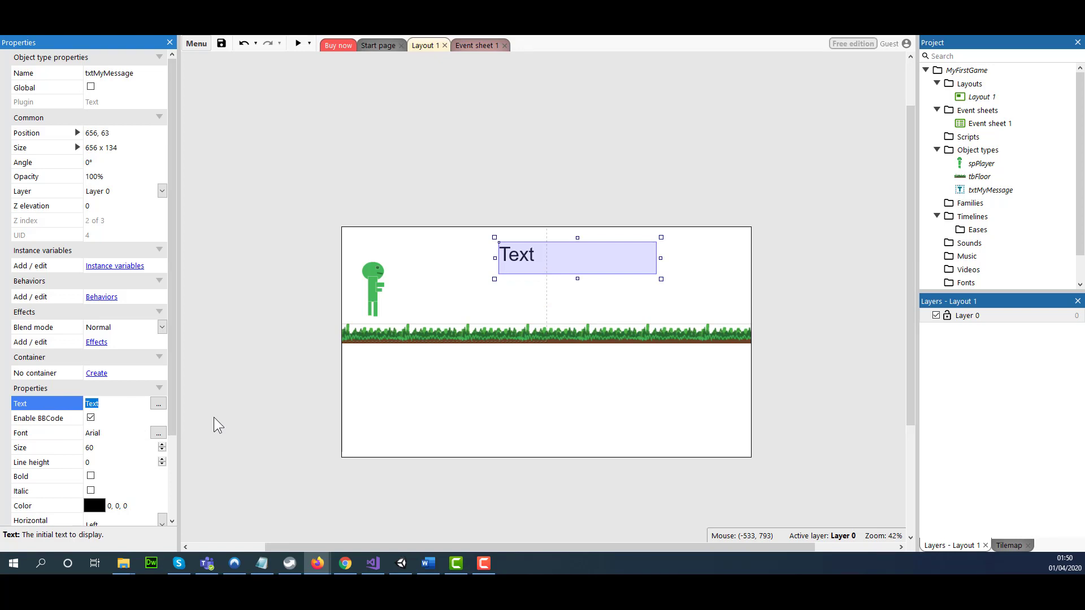
type("Hello World!!!")
left_click(587, 314)
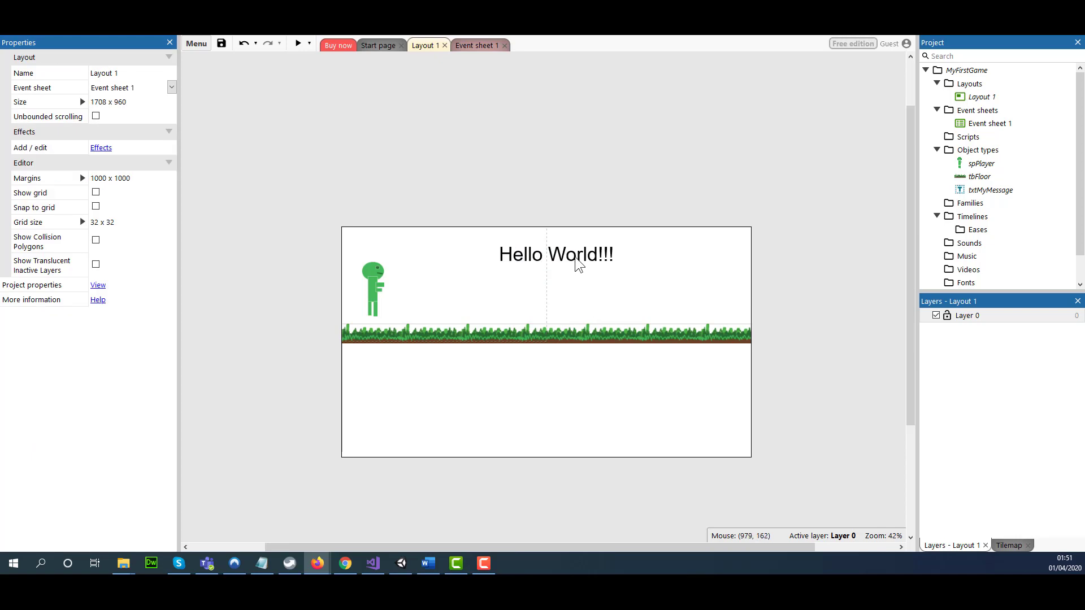
left_click_drag(577, 264, 563, 261)
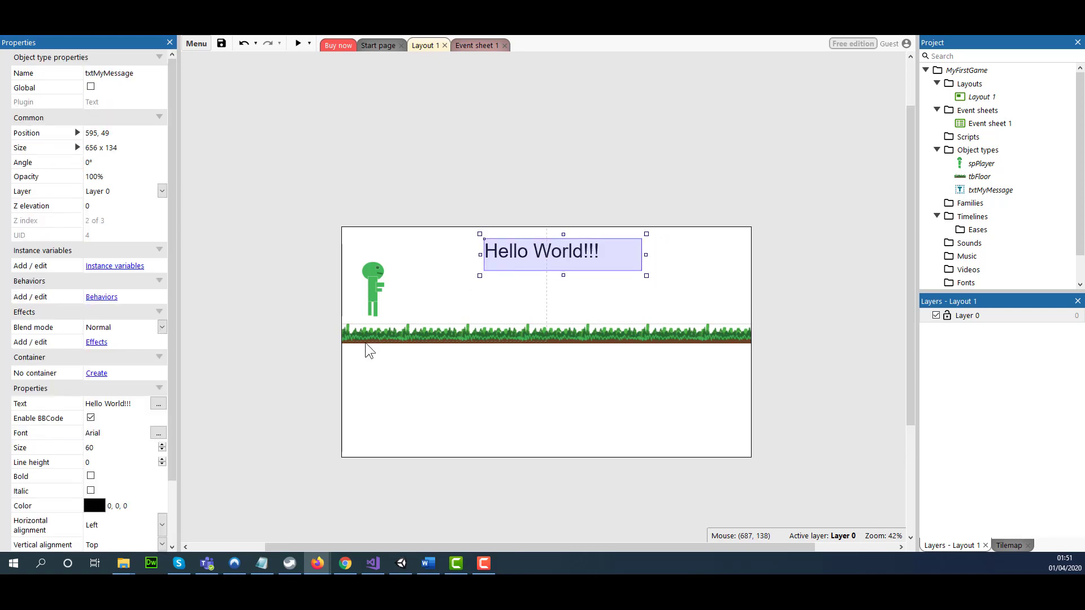
left_click(110, 505)
left_click(158, 506)
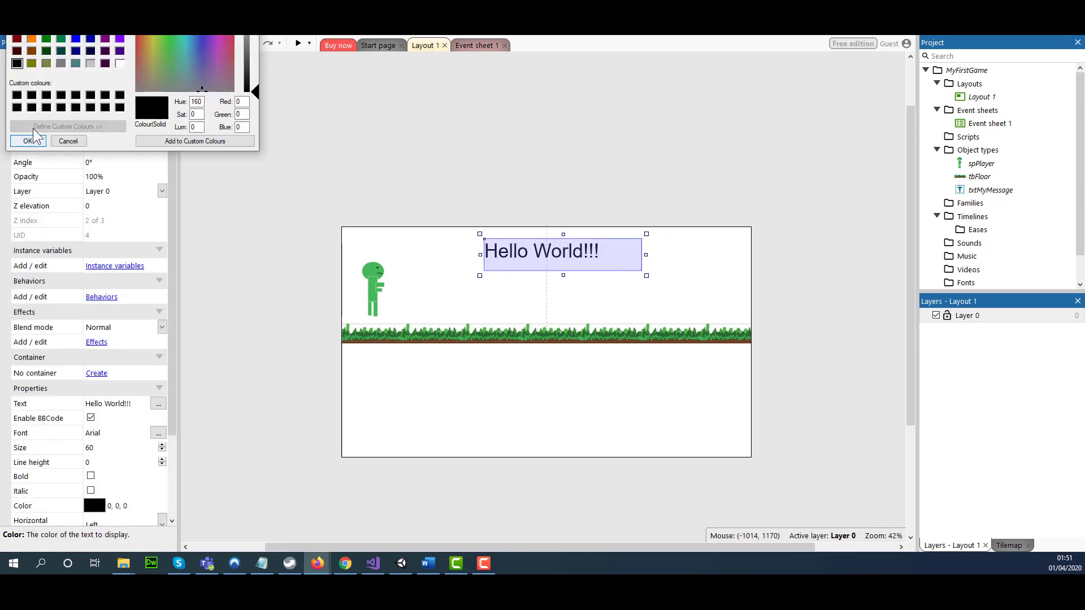
left_click_drag(173, 34, 166, 39)
left_click(174, 35)
left_click(28, 141)
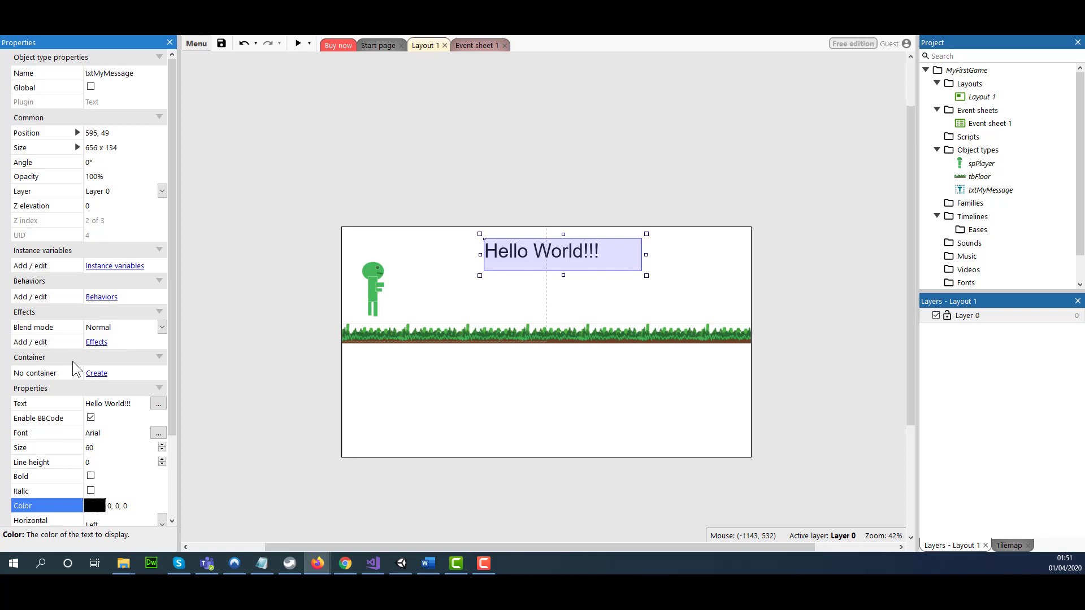
Set the message's text color to the green 100, 179, 77.
scroll(114, 474, "down", 2)
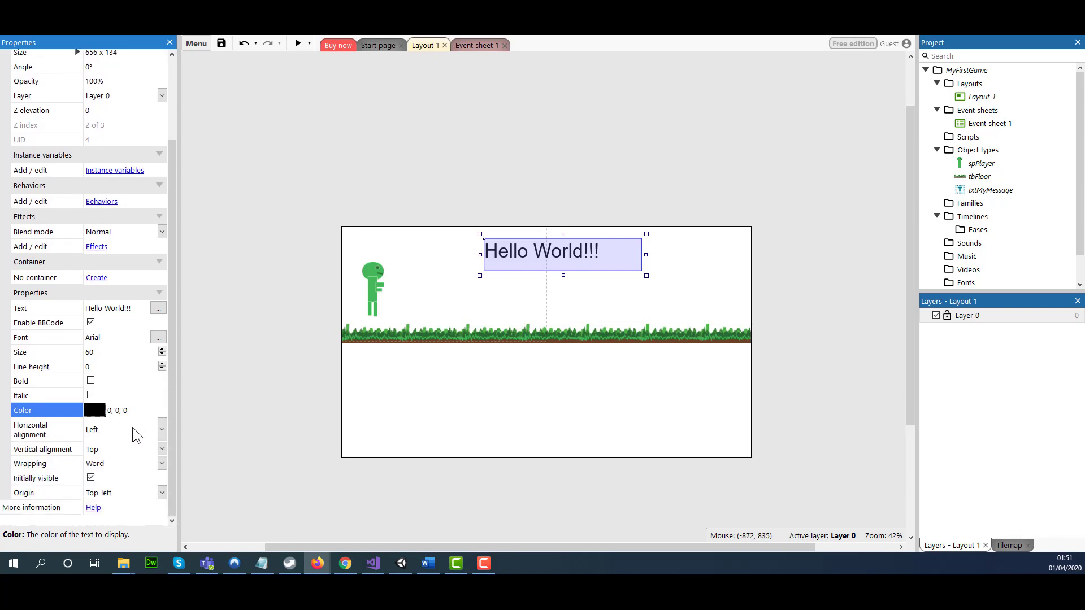
left_click(94, 411)
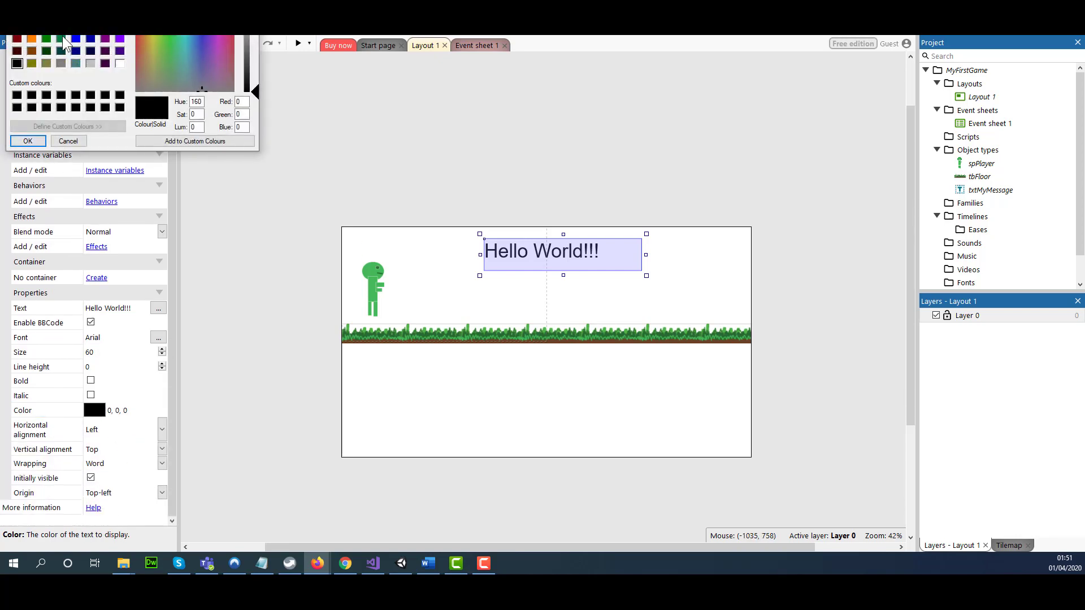
left_click(47, 37)
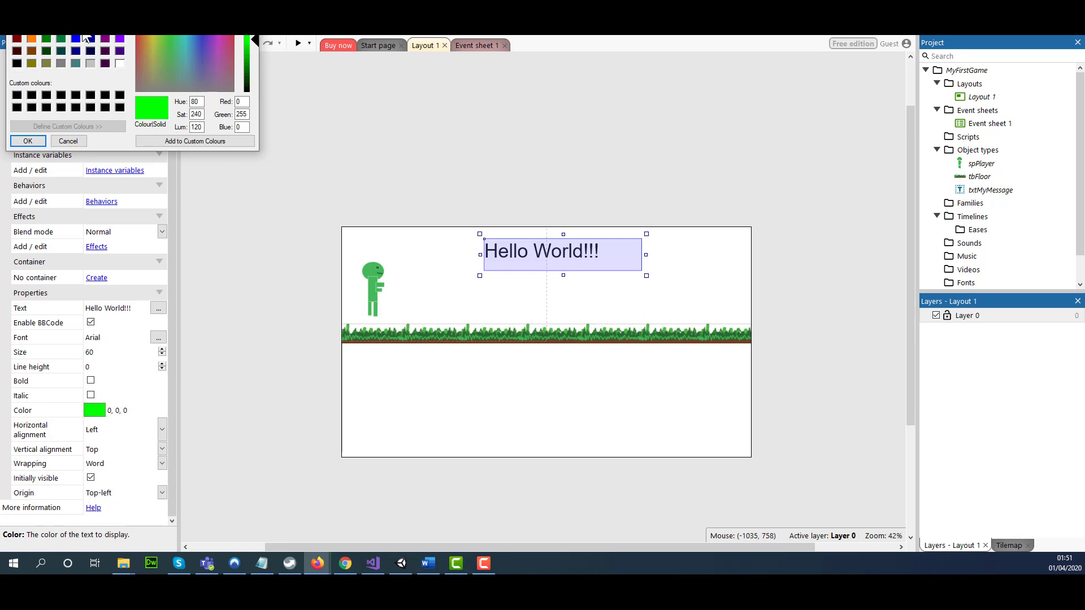
left_click(185, 35)
left_click(166, 35)
left_click(157, 35)
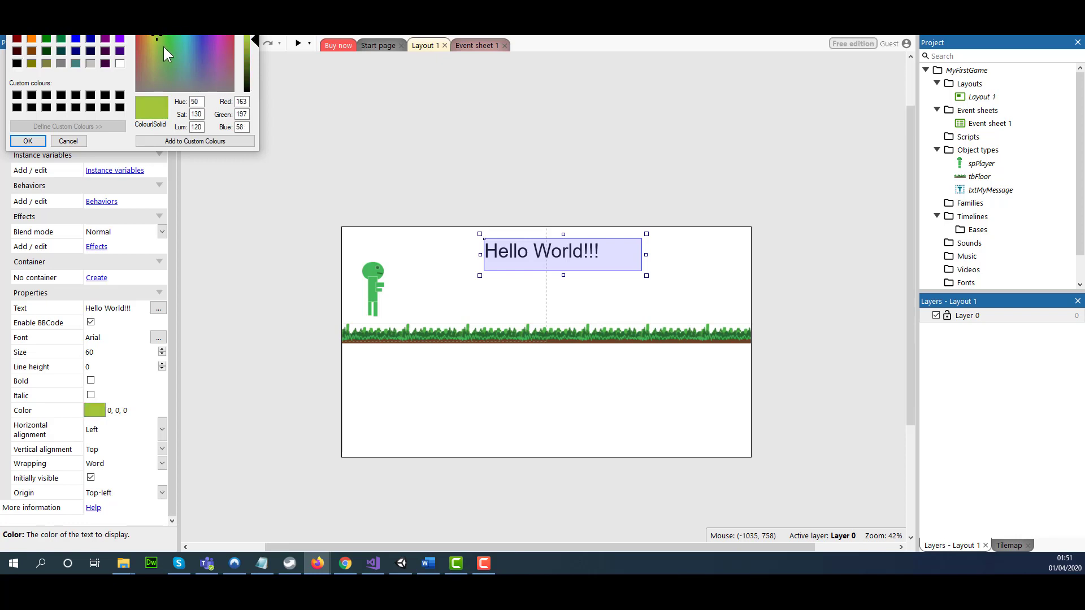
left_click(165, 50)
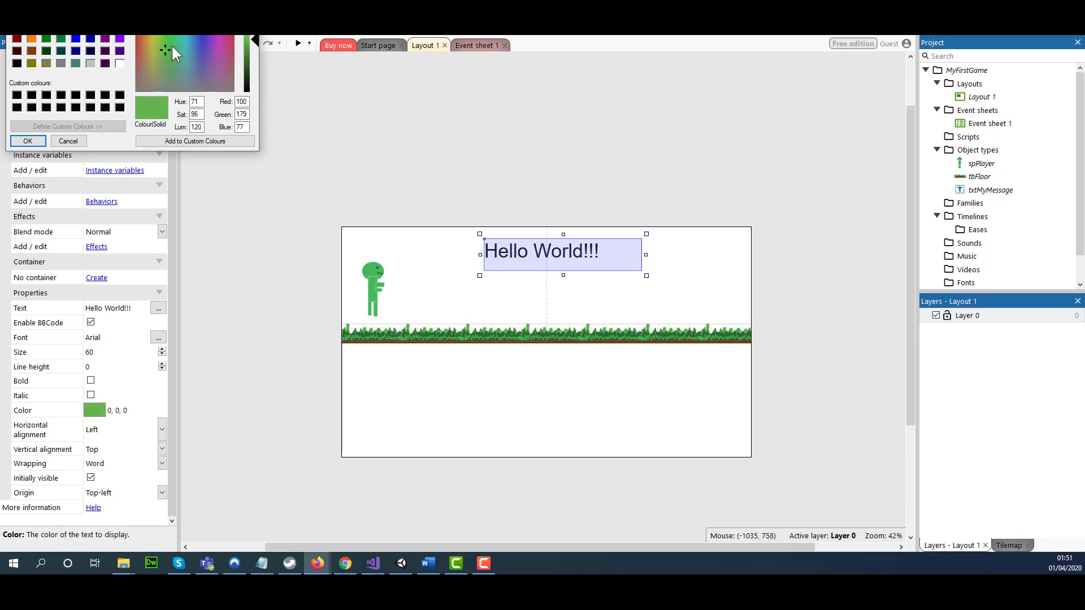
left_click(41, 143)
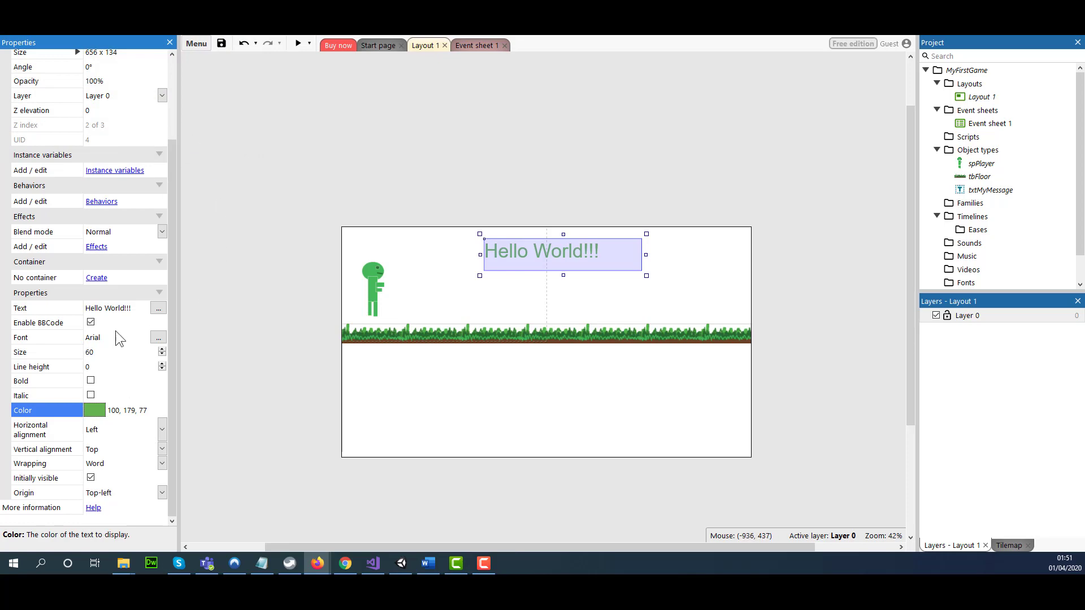
Set the message's font to Broadway and move the text object to about 533, 53.
left_click(158, 337)
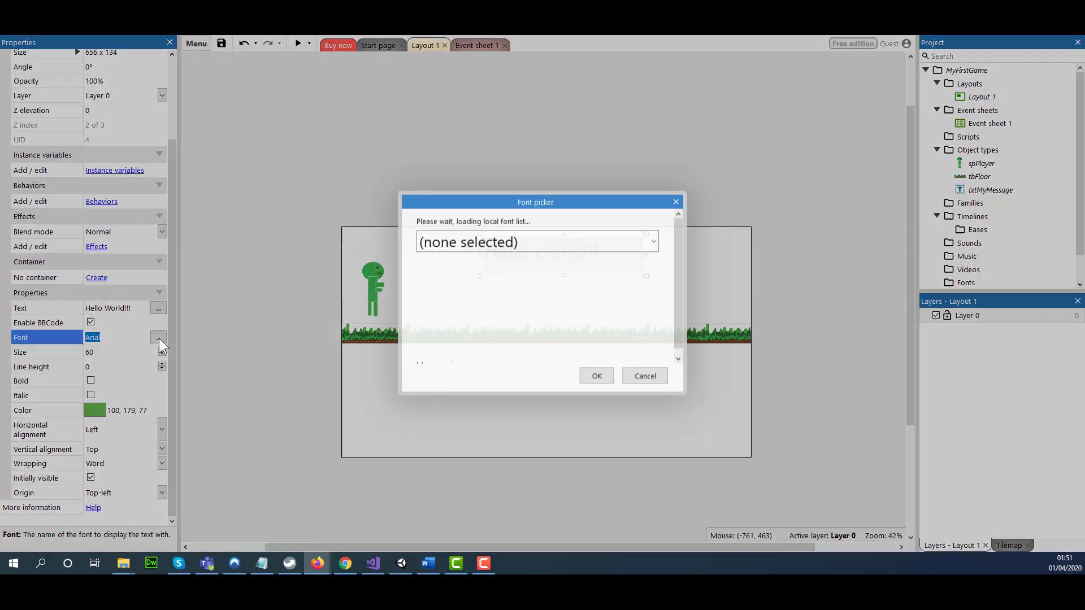
scroll(505, 305, "down", 2)
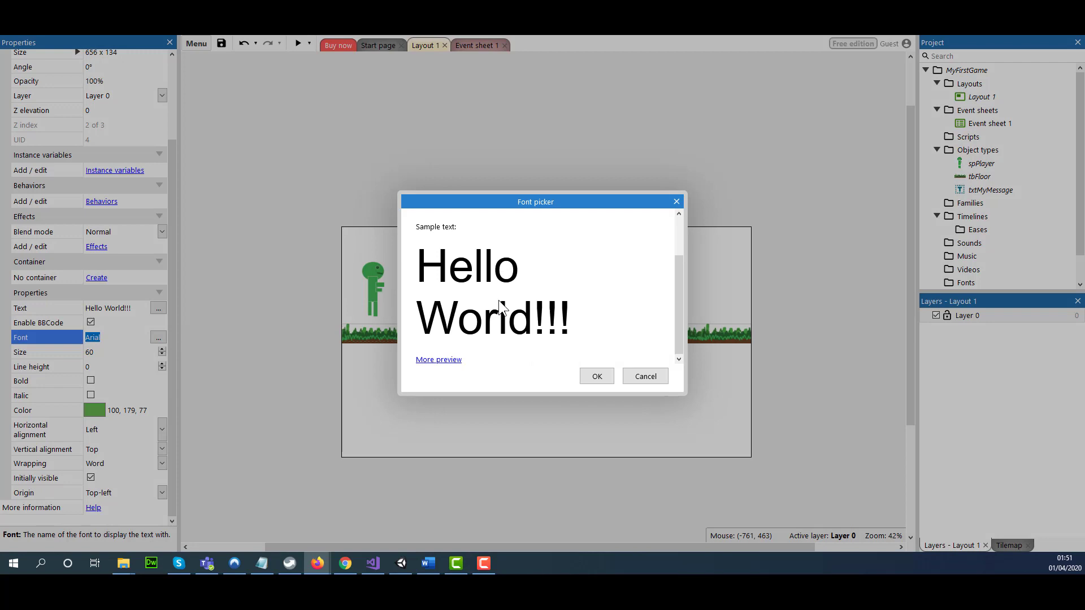
scroll(486, 282, "up", 2)
left_click(476, 241)
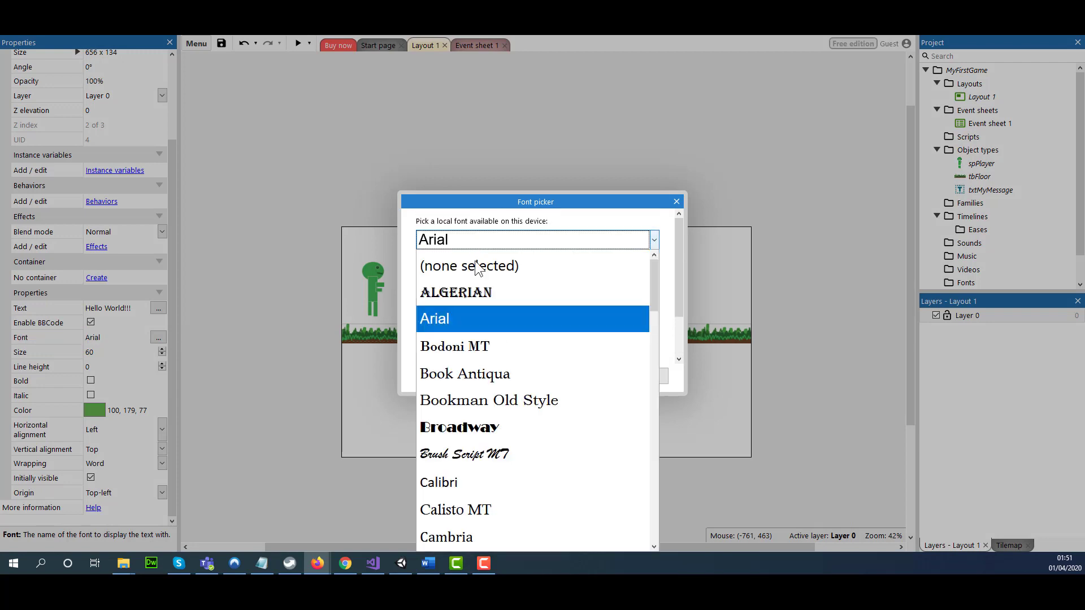
left_click(476, 432)
left_click(594, 377)
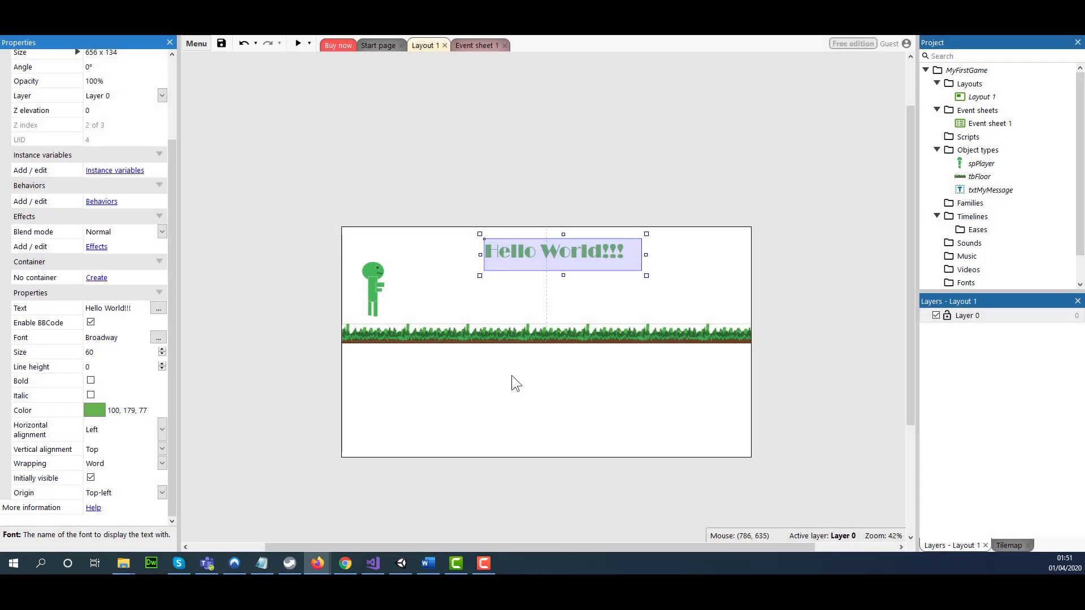
left_click_drag(525, 261, 511, 262)
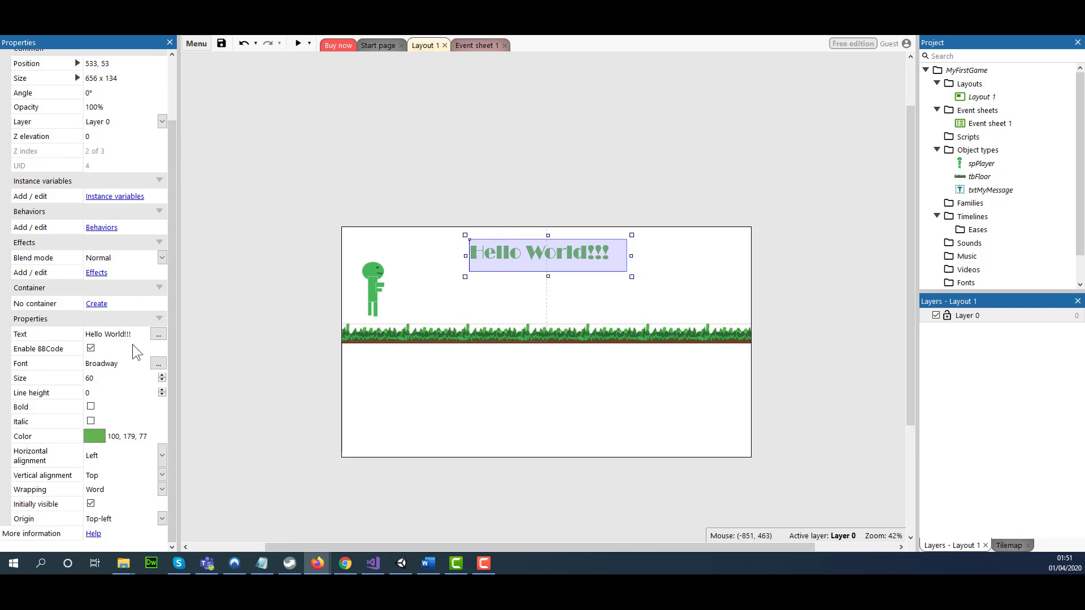
Turn off initial visibility for the message so that it is hidden when the layout starts.
scroll(124, 360, "up", 3)
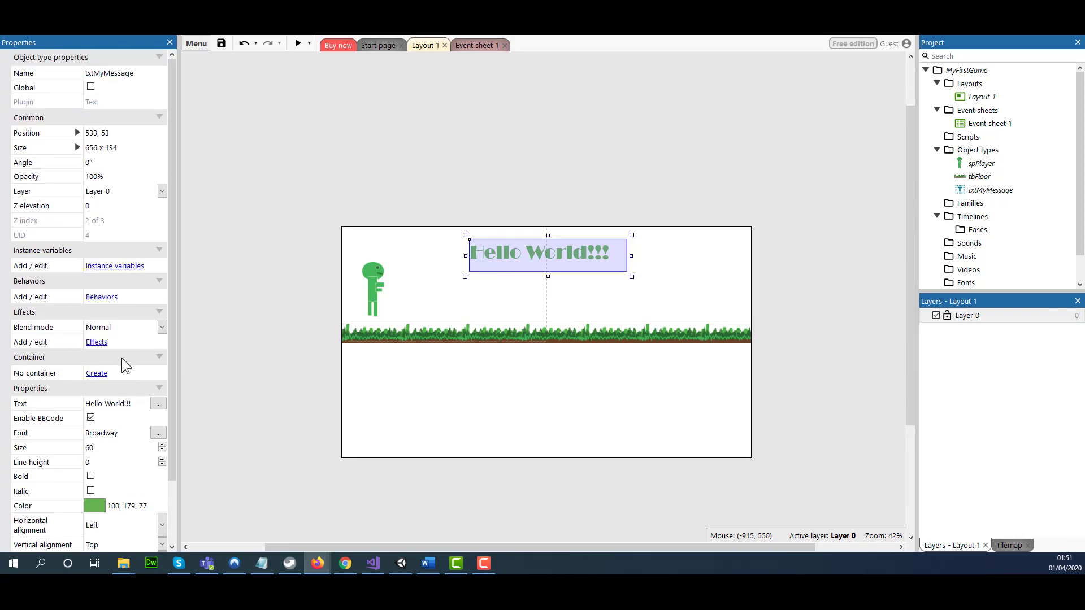
scroll(119, 356, "down", 2)
scroll(99, 345, "up", 2)
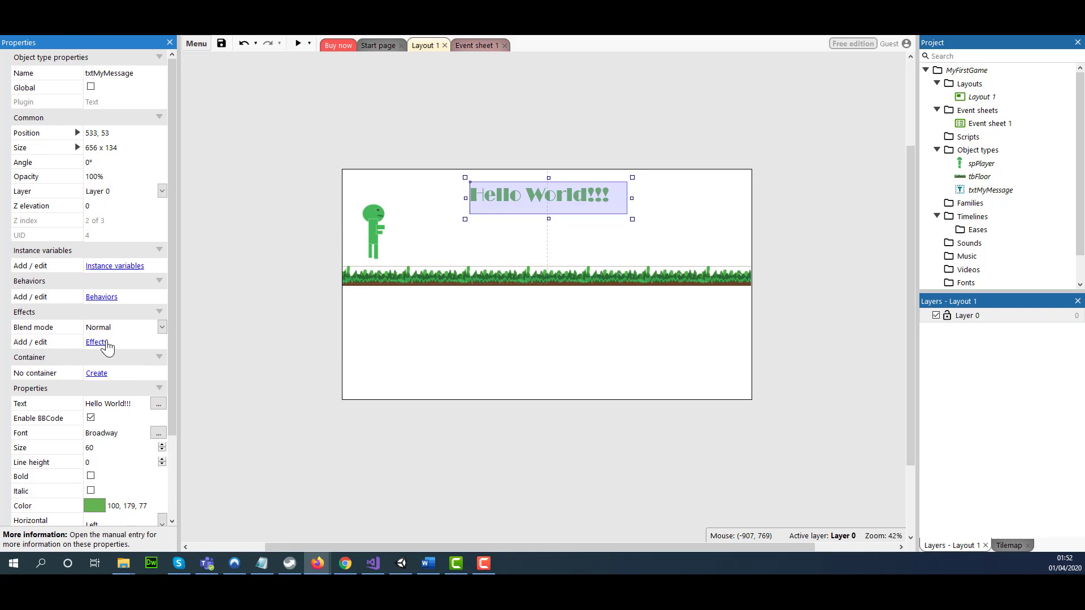
scroll(61, 293, "down", 3)
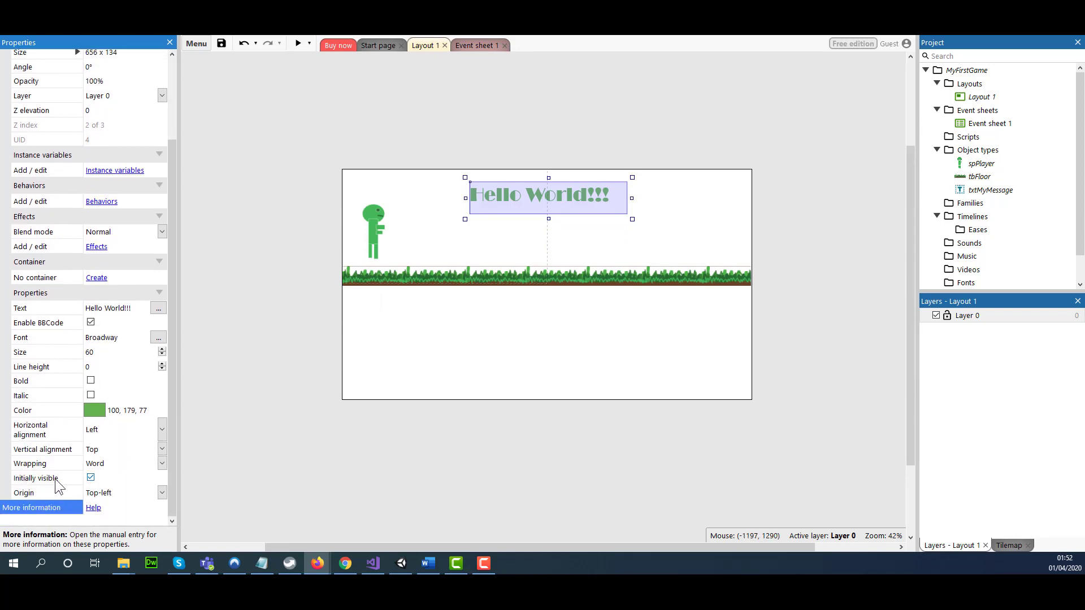
left_click(91, 478)
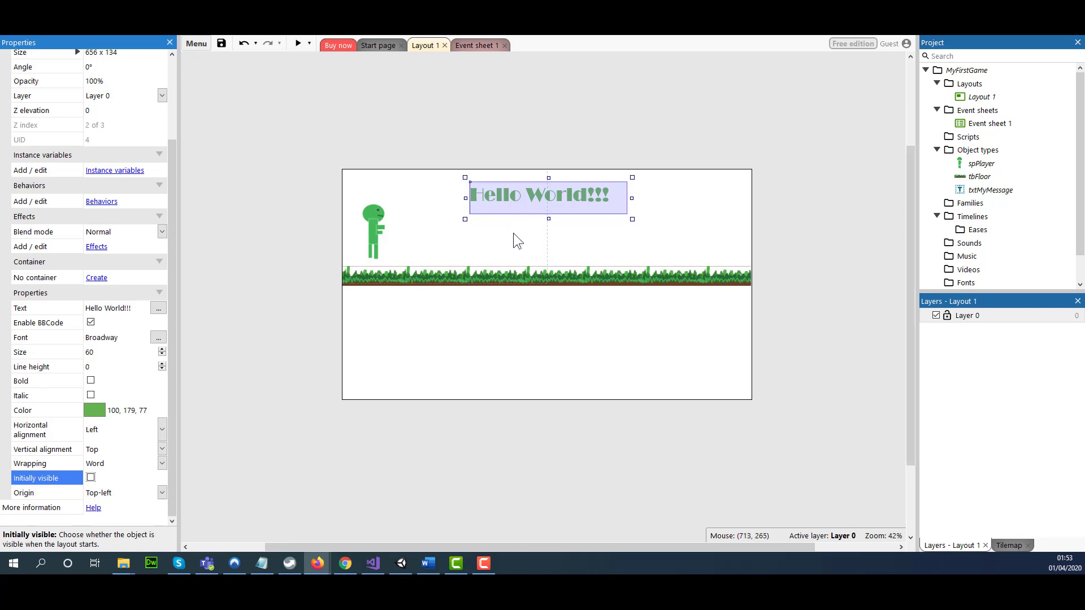
Insert a new Sprite object into the layout, just right of centre near the grass floor.
right_click(636, 234)
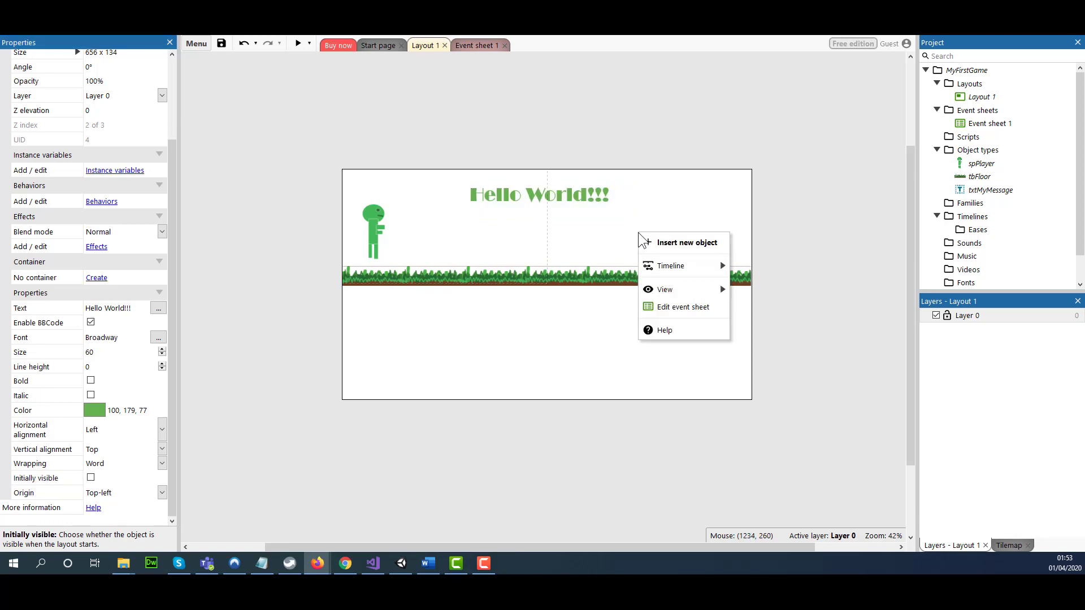
left_click(649, 240)
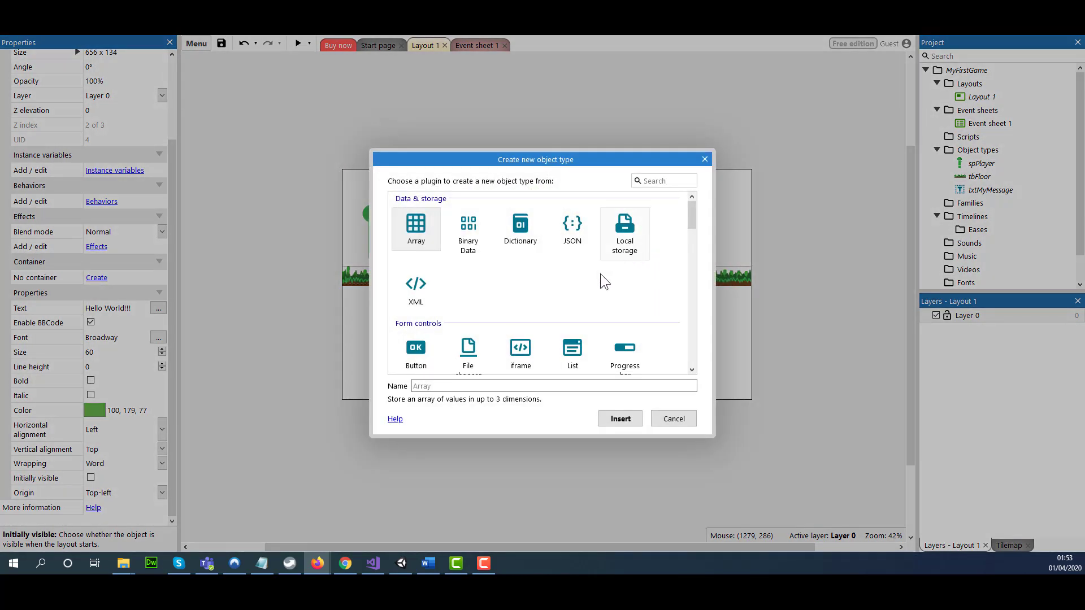
scroll(547, 310, "down", 4)
scroll(547, 310, "down", 1)
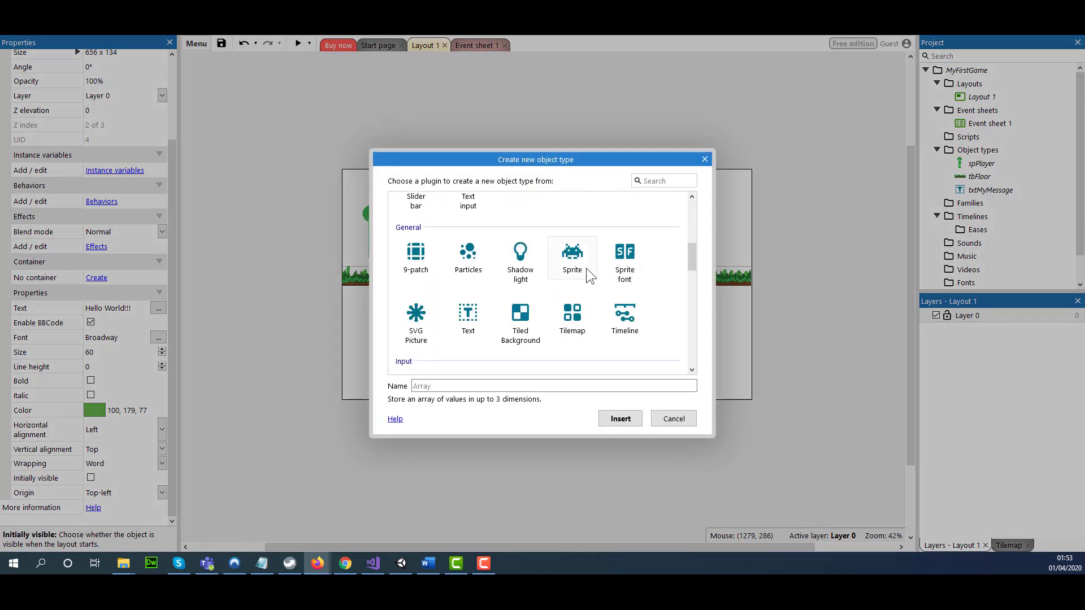
left_click(586, 268)
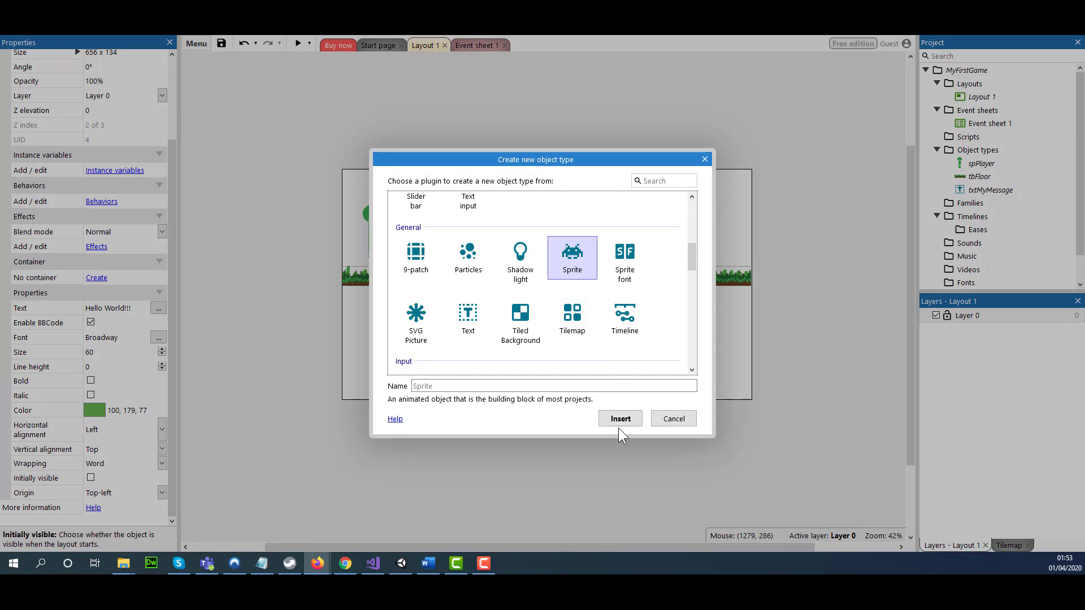
left_click(621, 421)
left_click(577, 247)
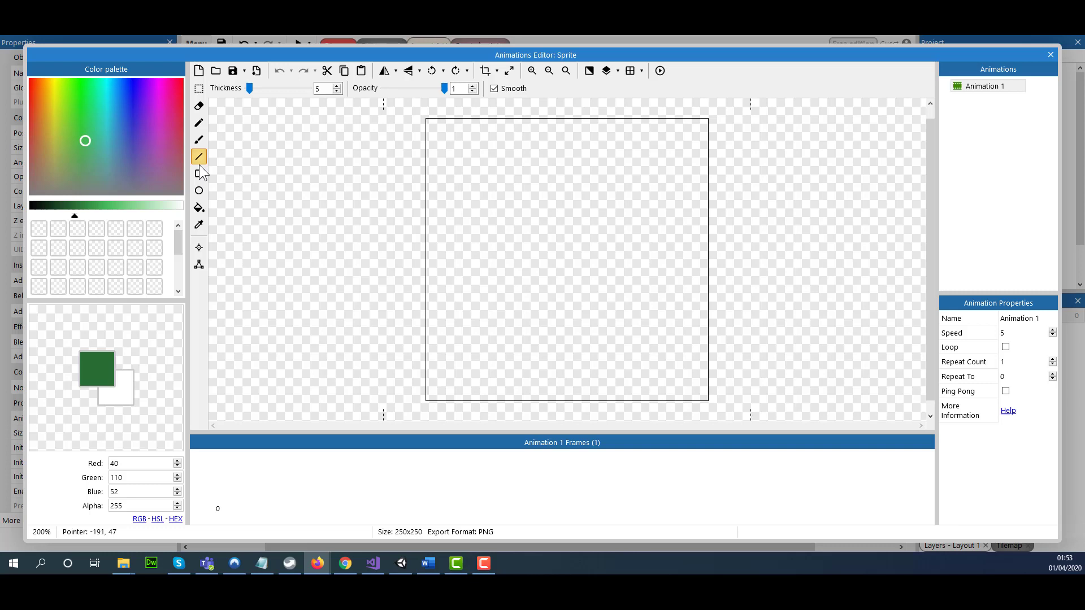
Draw a T-shaped sign from a dark green post about 44x121 and a teal (21, 124, 128) bar about 109x39 above it.
left_click(199, 173)
left_click_drag(541, 265, 592, 406)
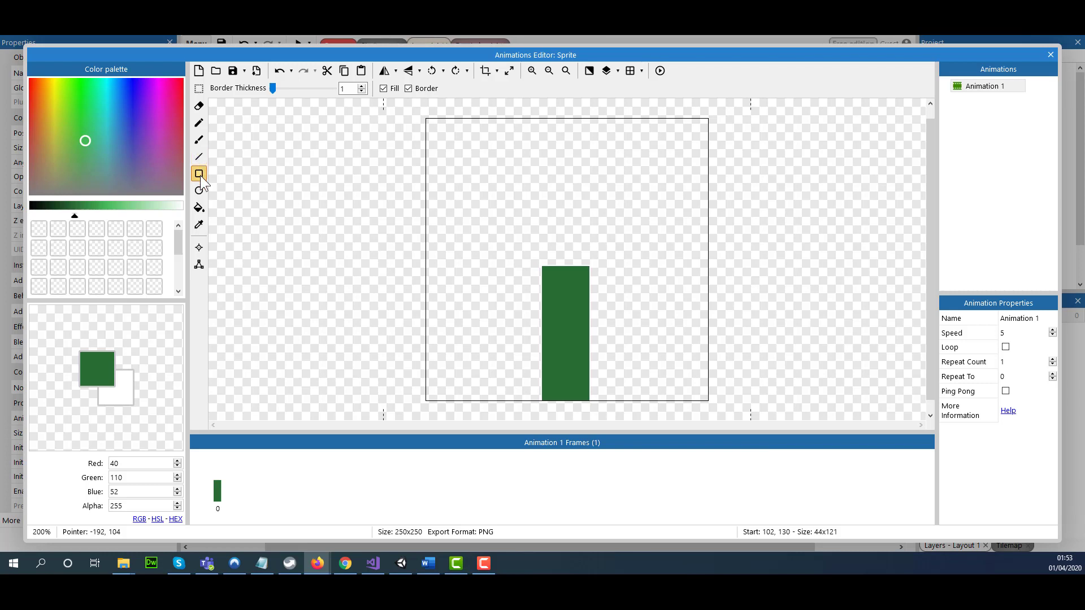
left_click(108, 110)
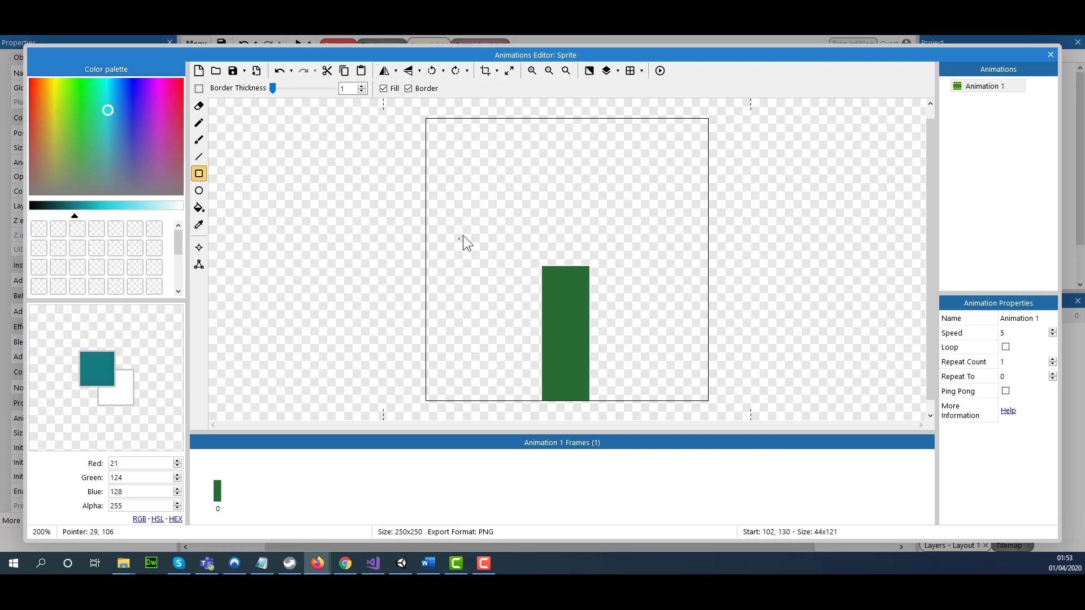
left_click_drag(503, 240, 625, 283)
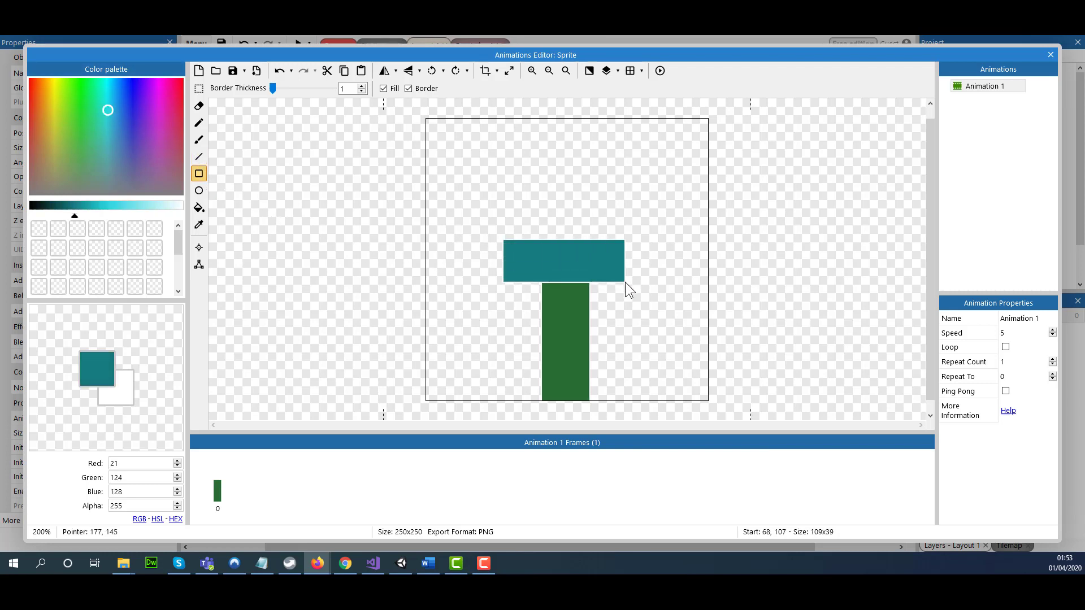
Crop the sprite image to the T shape, close the animation editor and move the sprite onto the floor at about 899, 359.
left_click(487, 71)
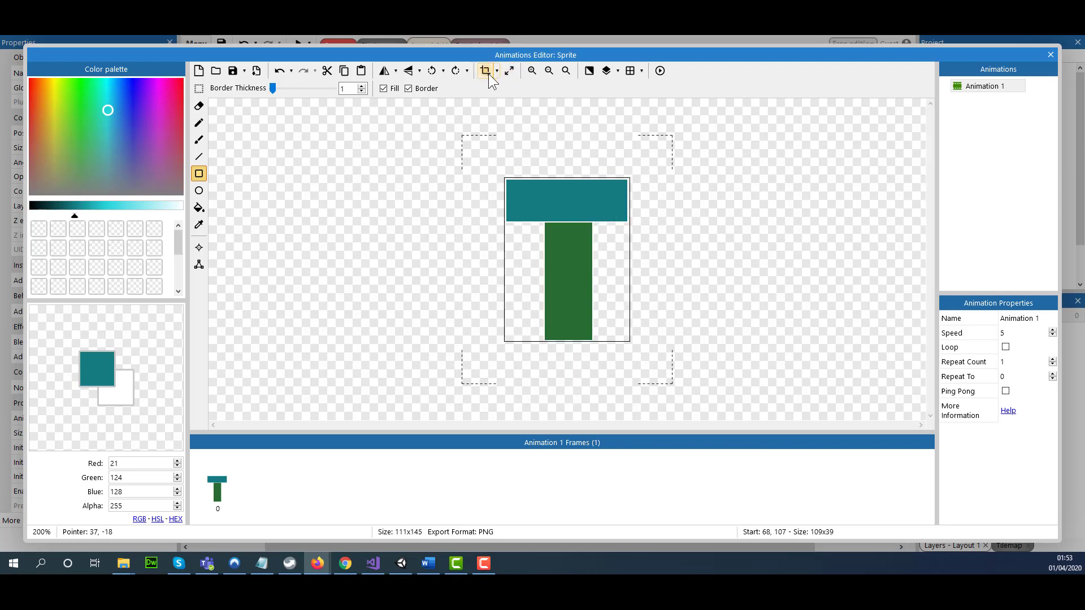
left_click(1050, 54)
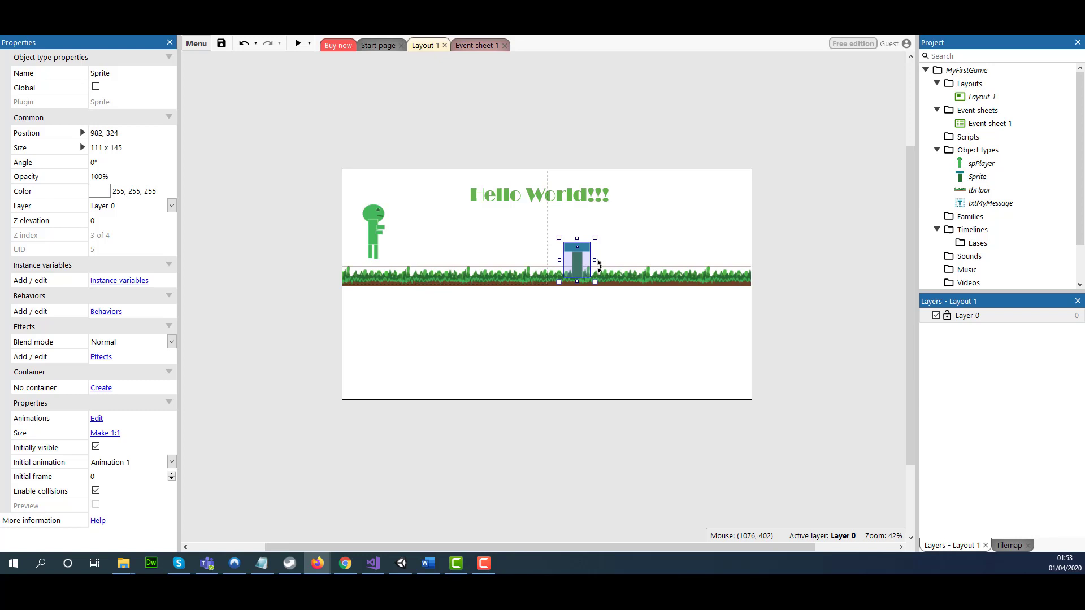
mouse_move(579, 264)
left_mouse_down()
mouse_move(568, 257)
mouse_move(558, 270)
left_mouse_up()
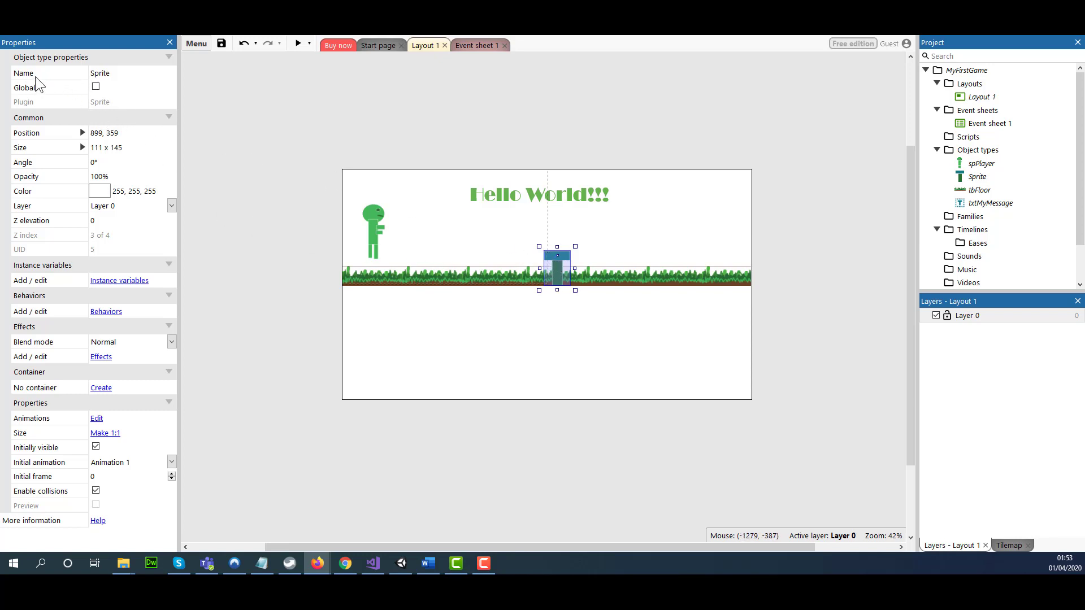
Rename the T-shaped sprite as sprShowMessage.
left_click(132, 72)
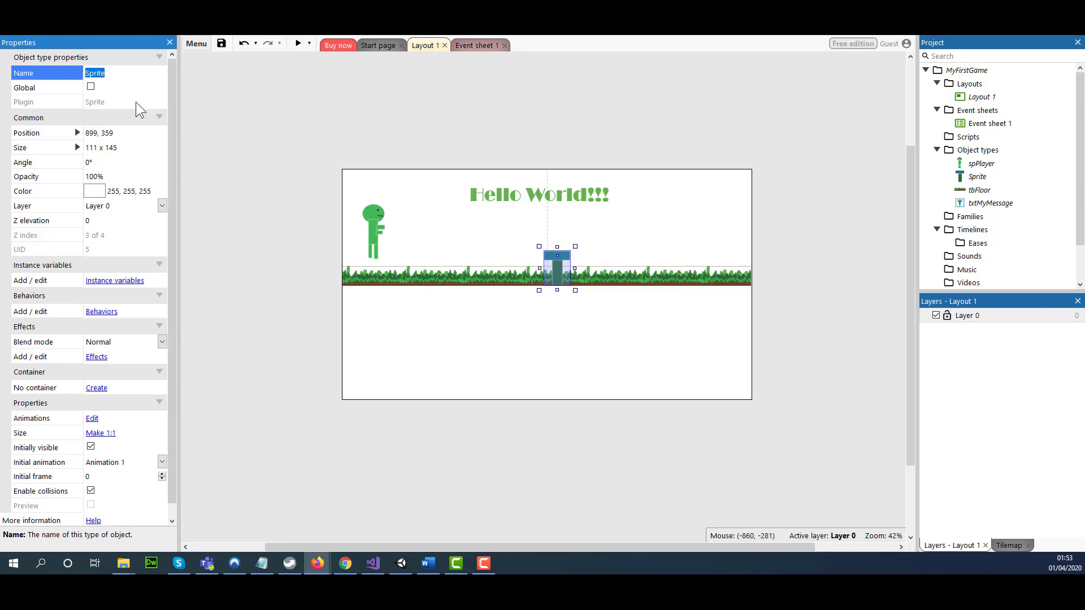
type("sprShowMessage")
key("Return")
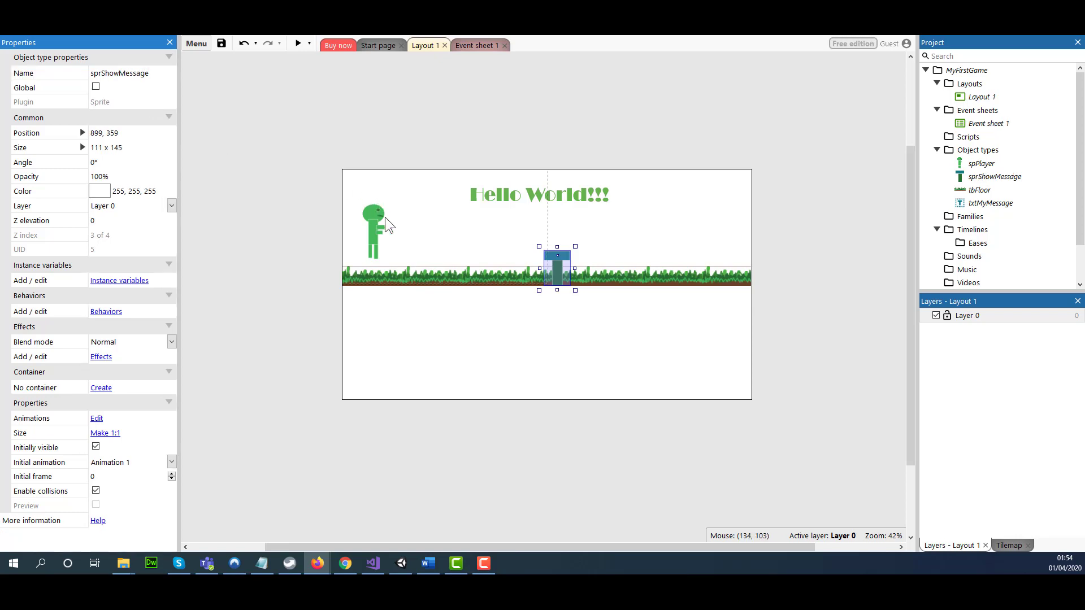
In Event sheet 1, add an event with the spPlayer condition "On collision with another object", using sprShowMessage as the object.
left_click(471, 48)
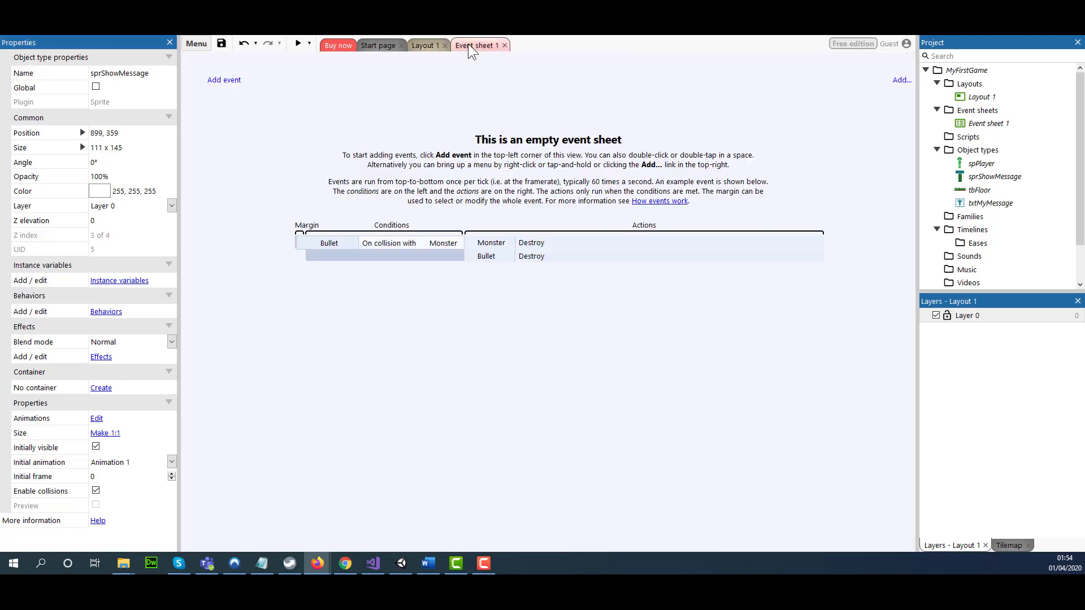
left_click(224, 81)
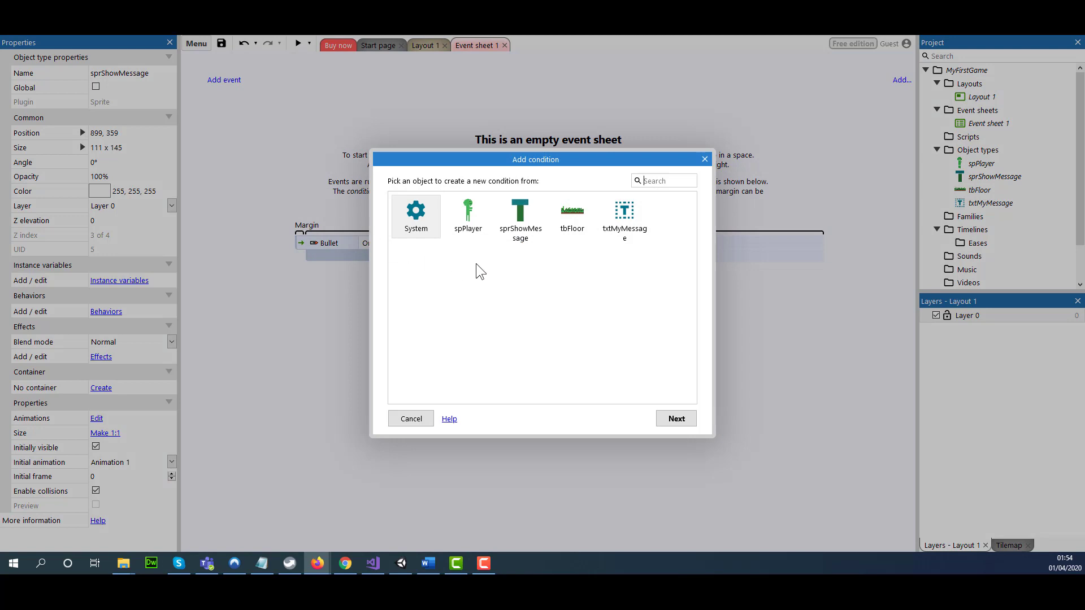
left_click(468, 222)
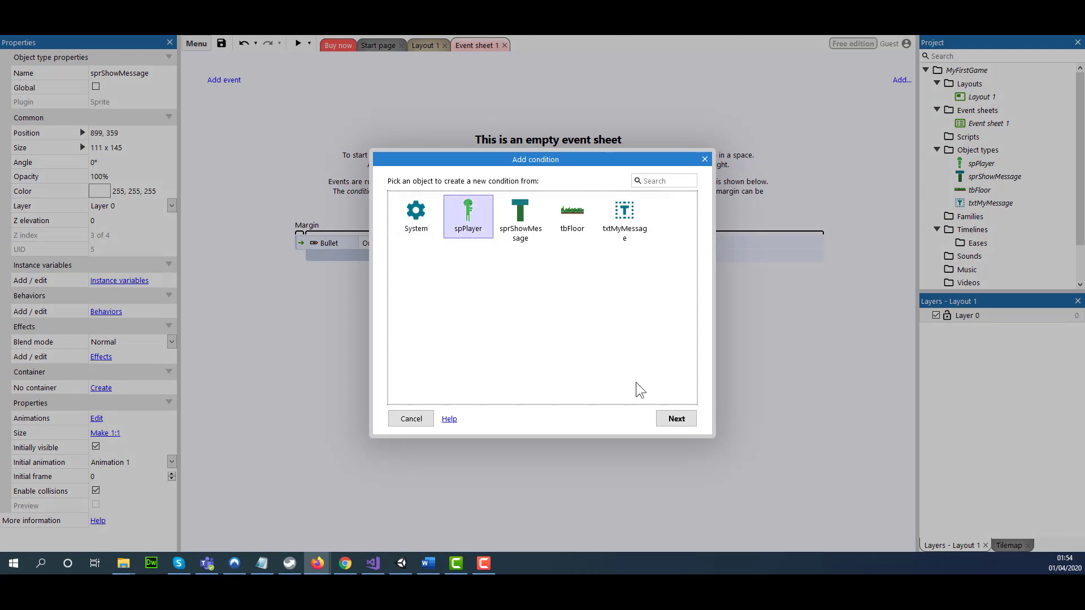
left_click(676, 419)
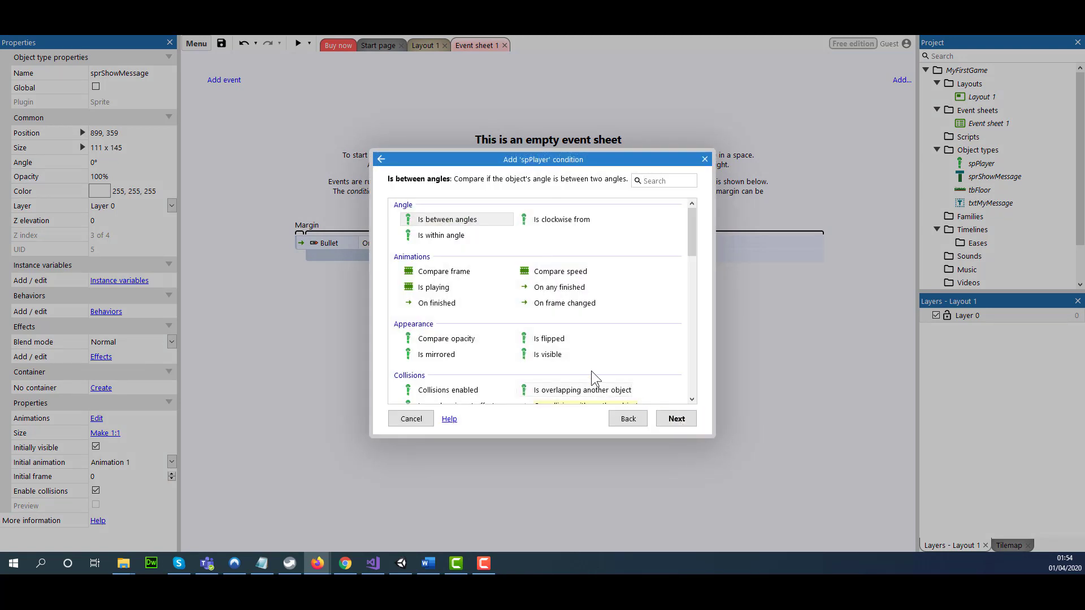
scroll(564, 337, "down", 3)
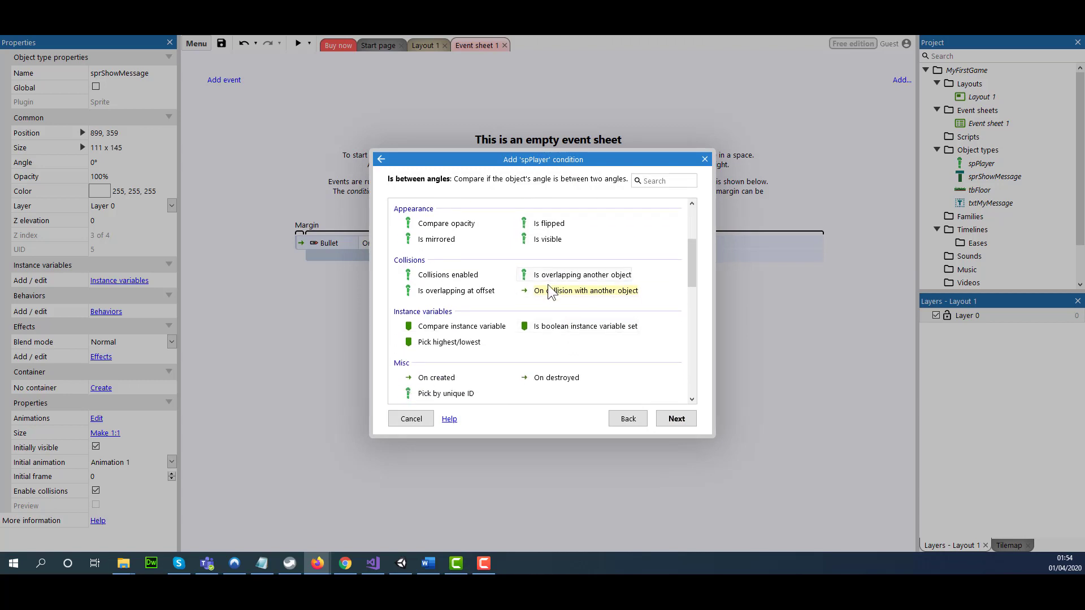
left_click(549, 292)
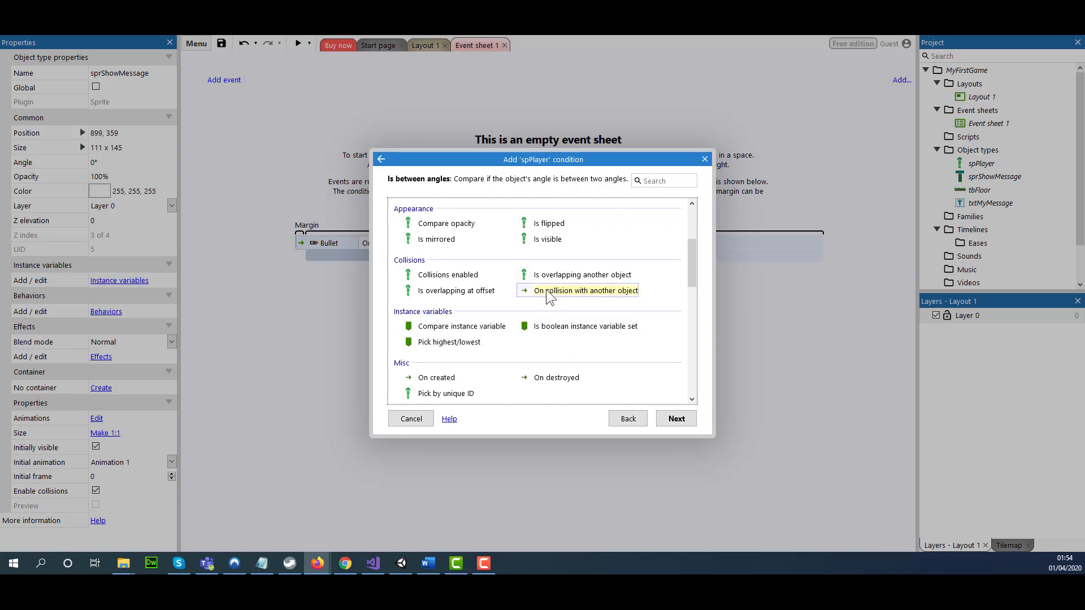
left_click(666, 419)
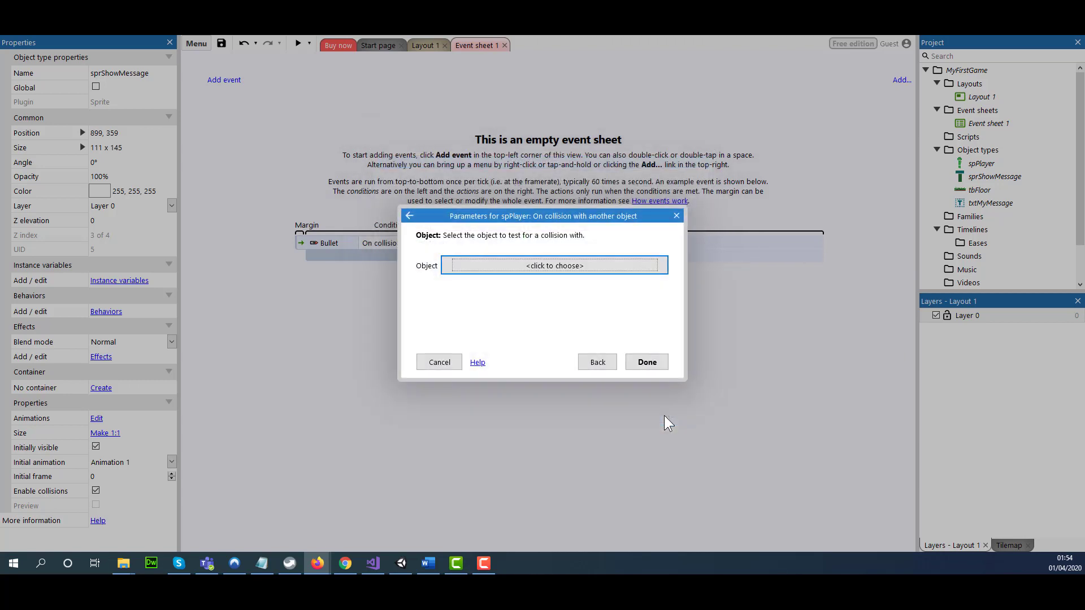
left_click(550, 270)
left_click(547, 238)
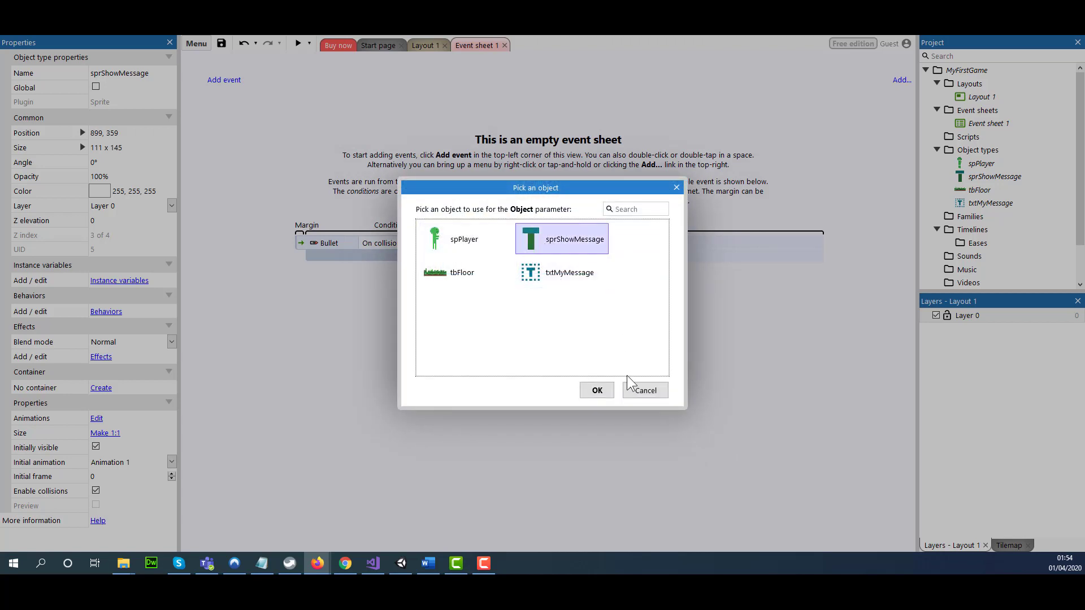
left_click(600, 392)
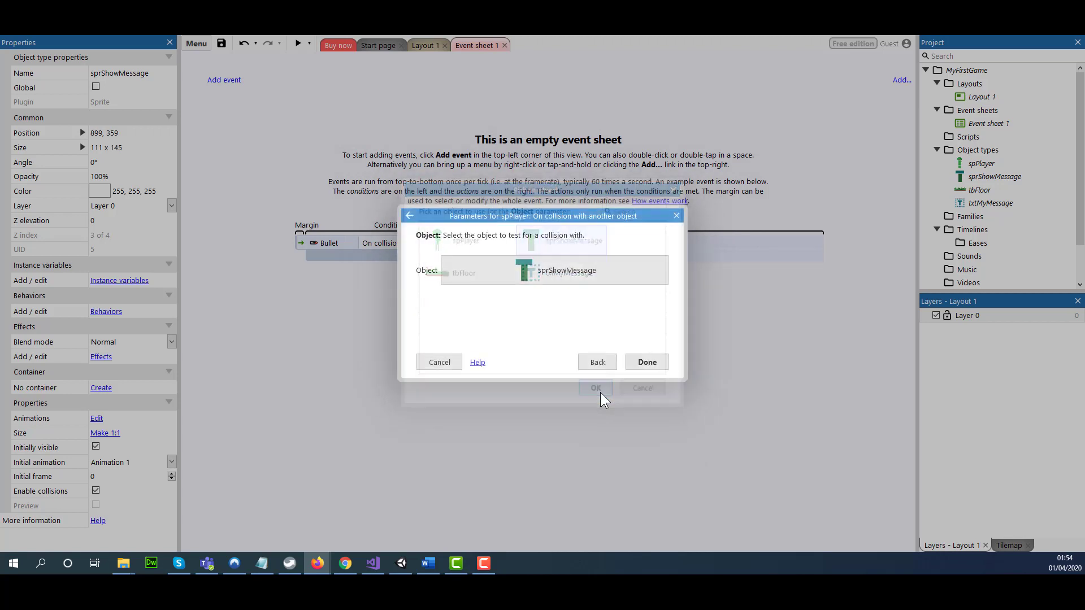
left_click(649, 363)
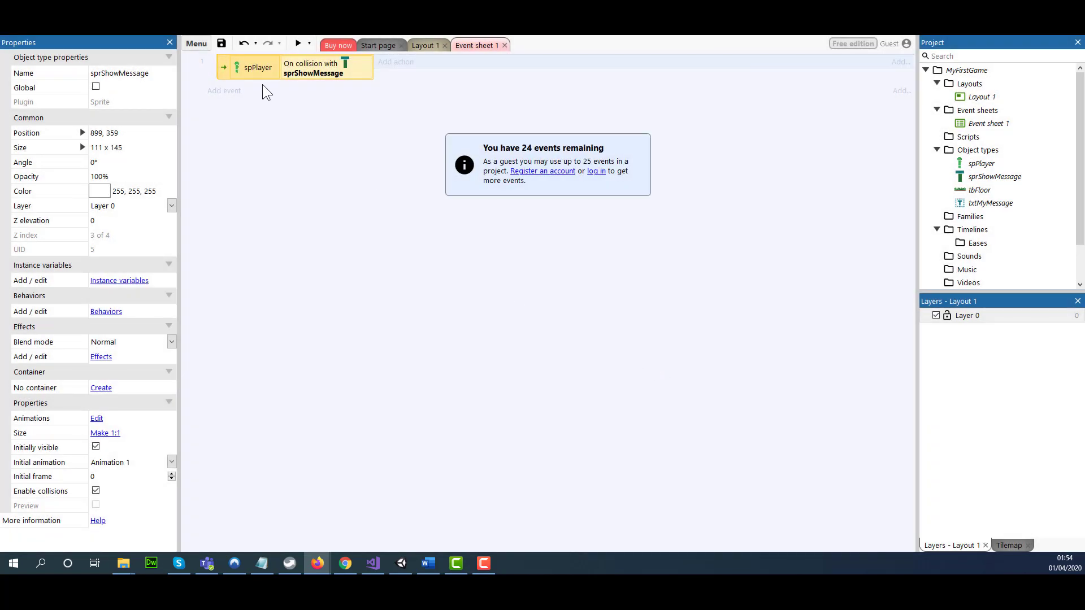
Add a Set visible action for txtMyMessage to the collision event, with visibility set to Visible.
left_click(395, 63)
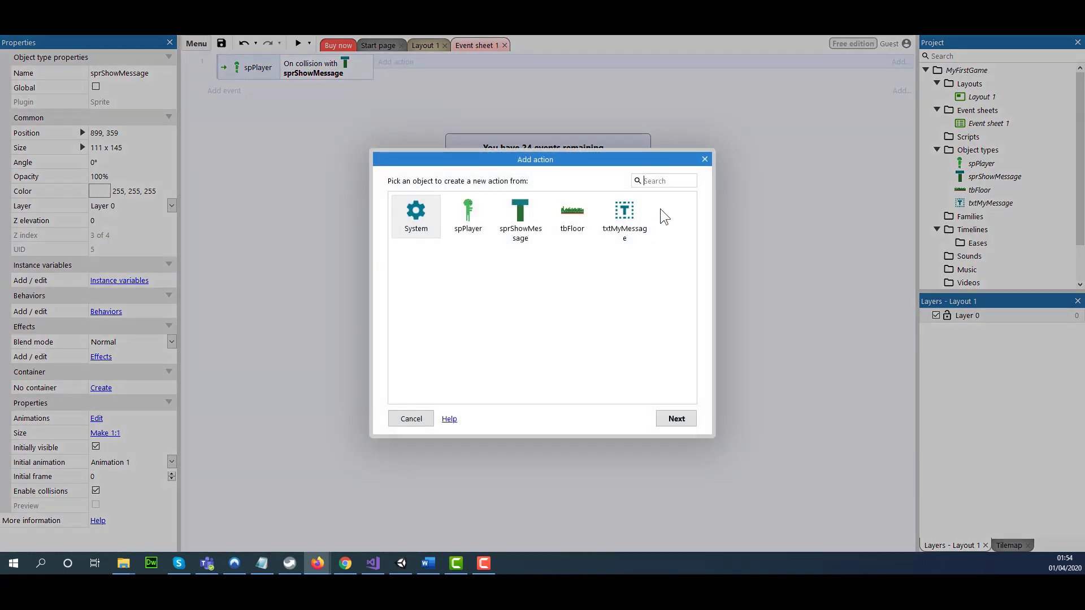
left_click(626, 214)
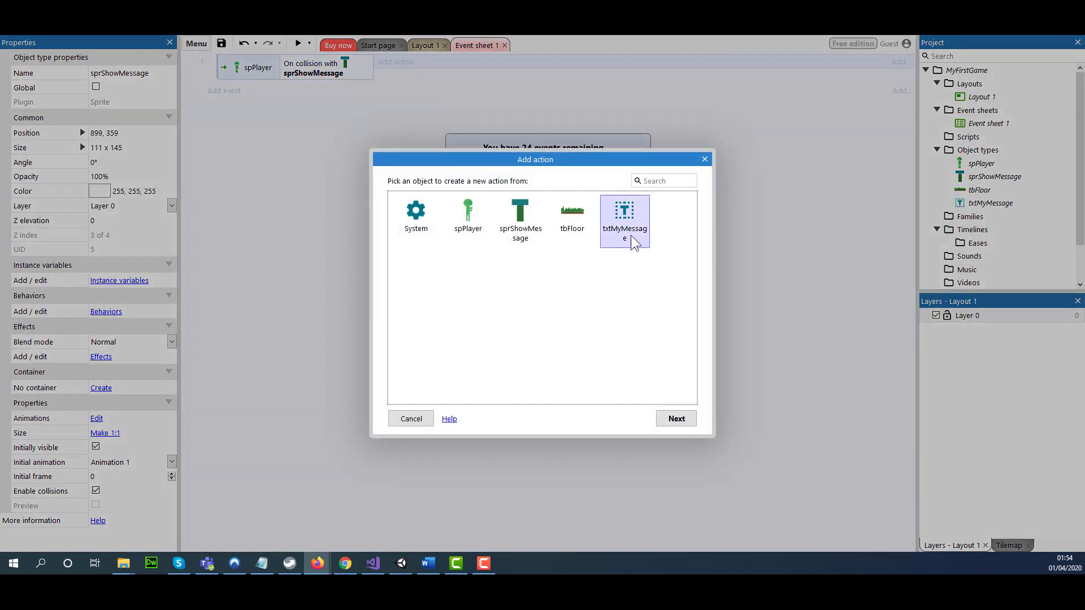
left_click(662, 420)
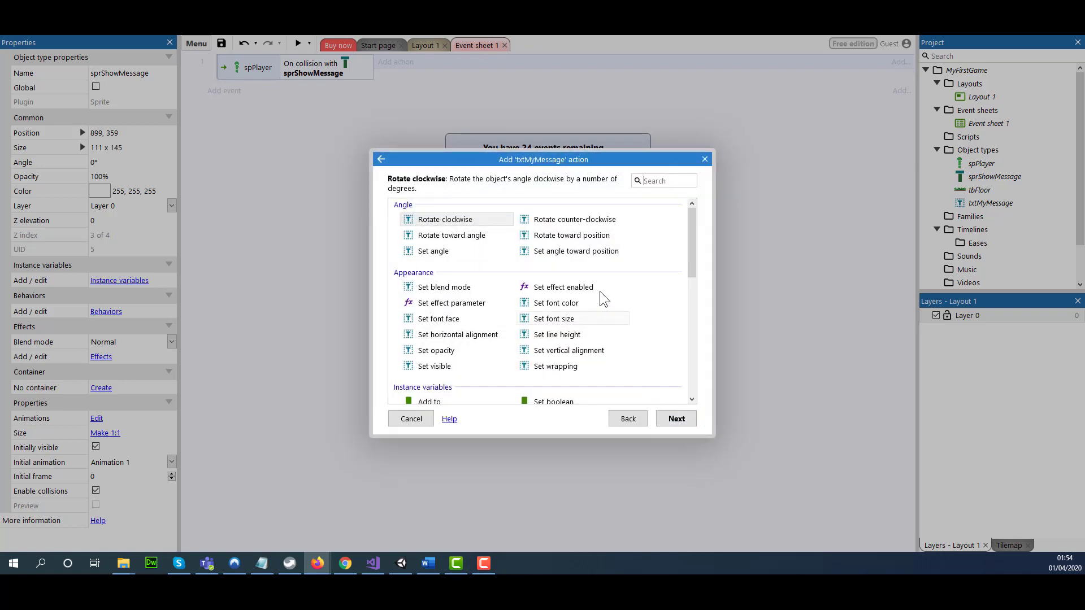
left_click(416, 369)
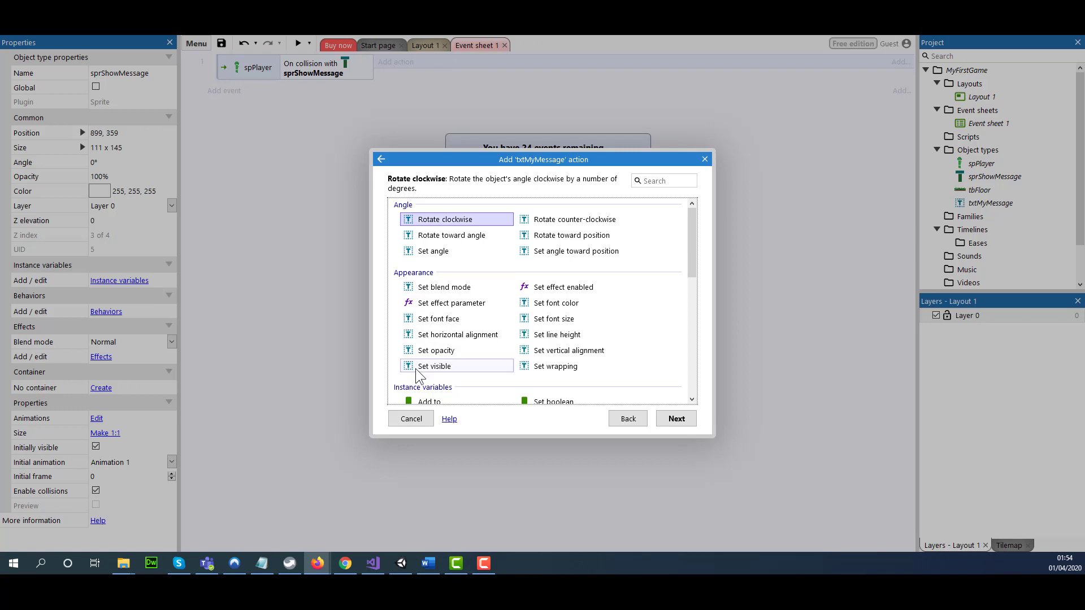
left_click(672, 421)
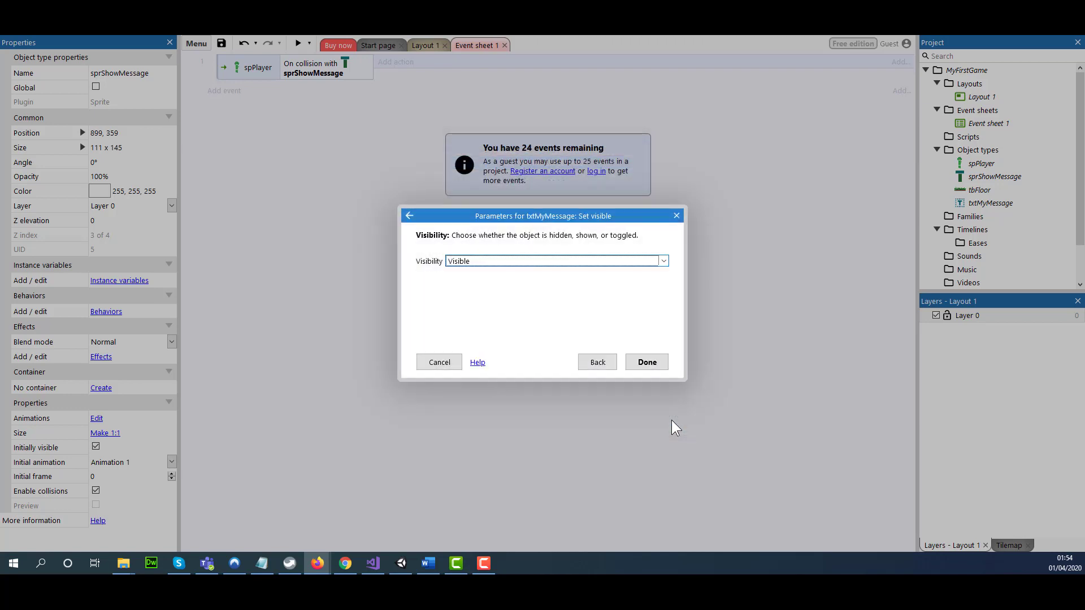
left_click(551, 259)
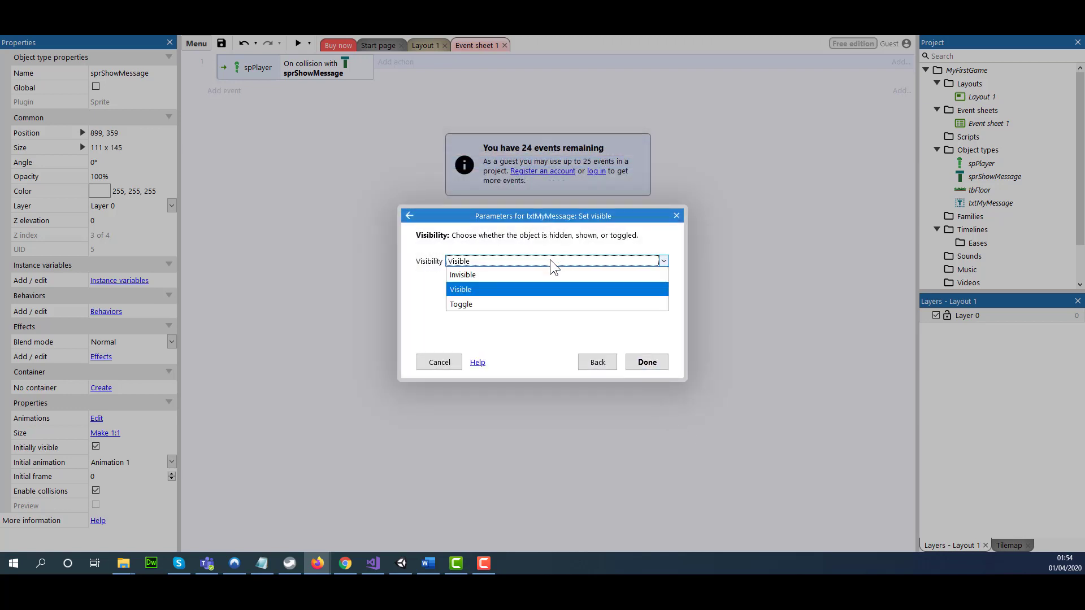
left_click(470, 292)
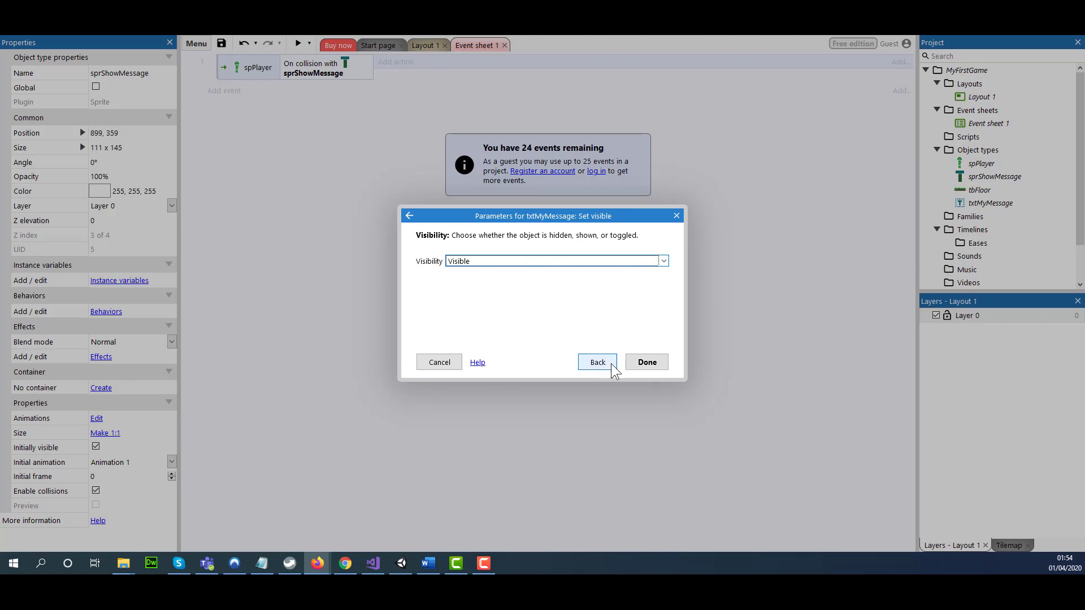
left_click(647, 363)
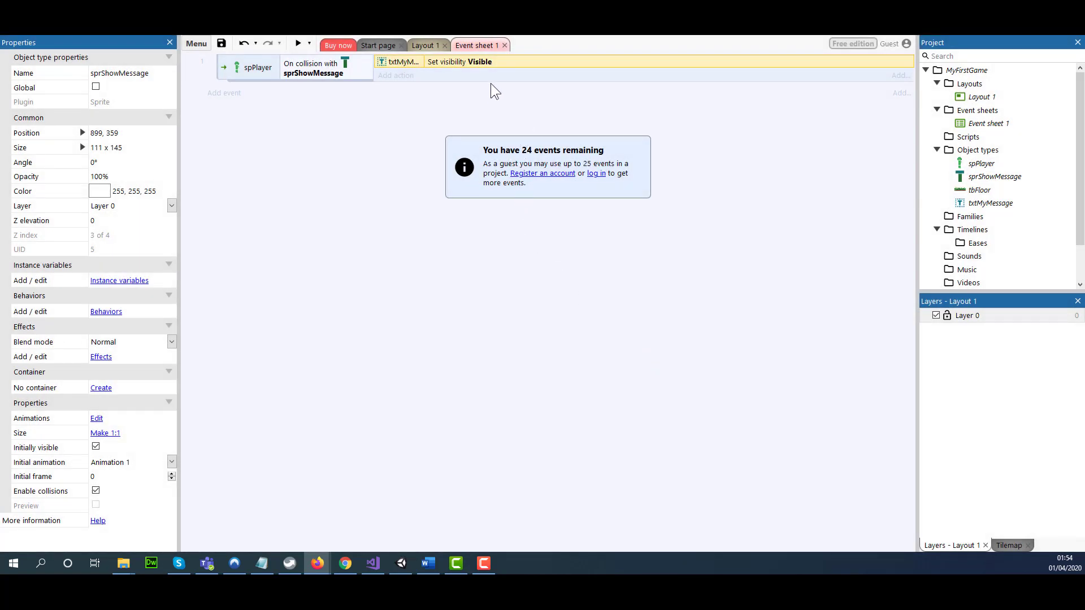
Preview the game and move the player right into the T-shaped sprite to test the message event.
left_click(297, 43)
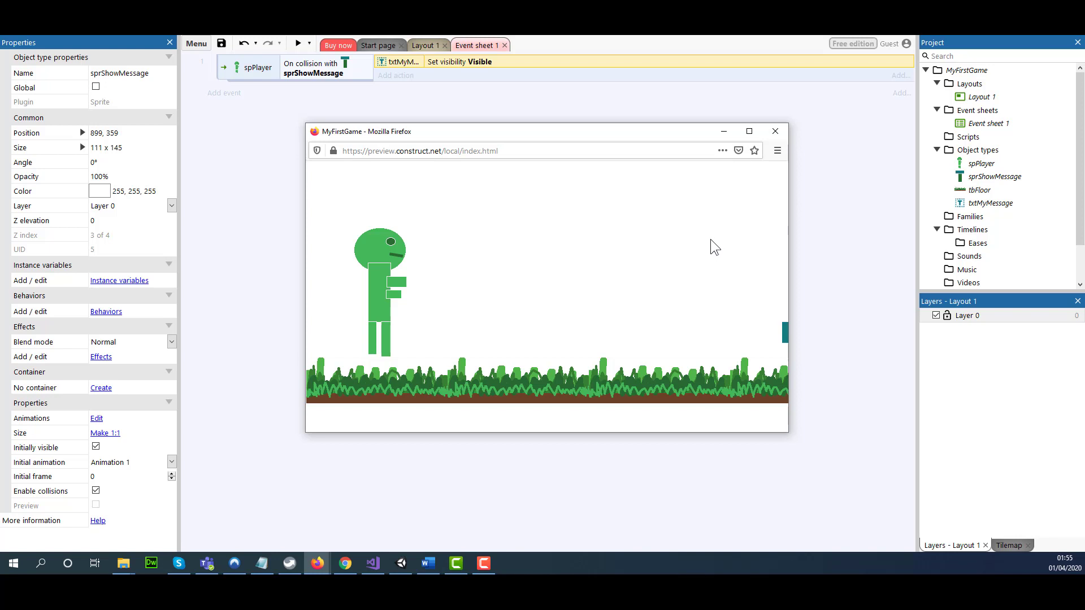
key("Right")
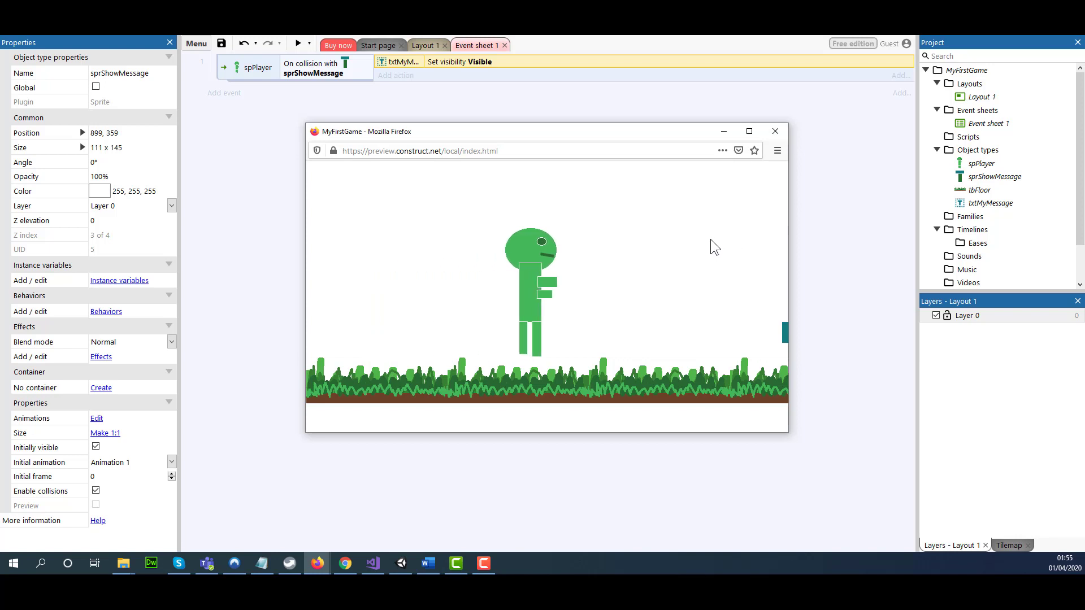
key("Right")
key("Right")
key("Right")
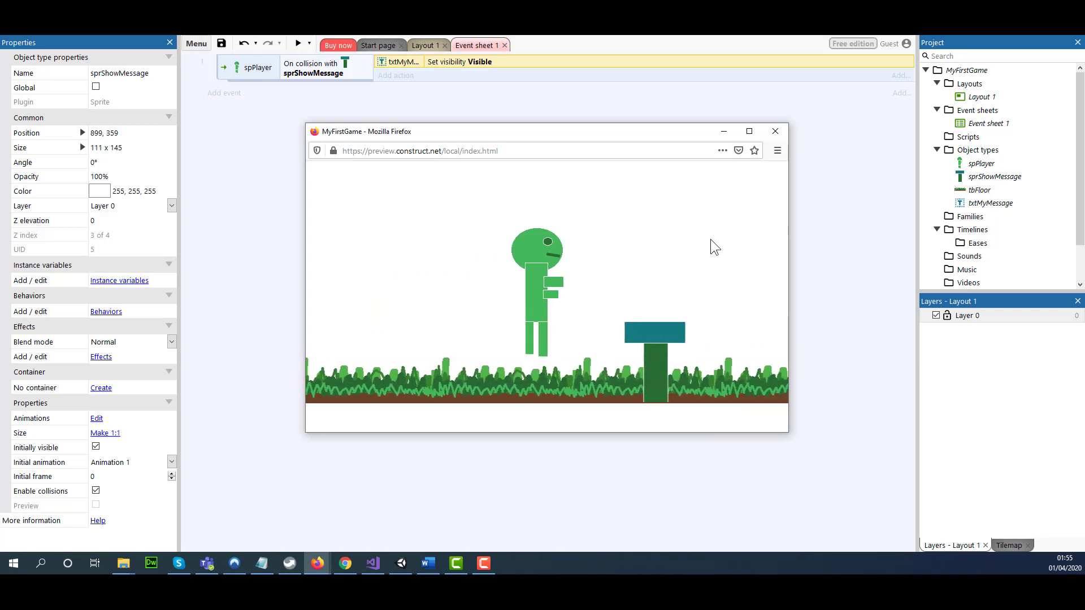
key("Right")
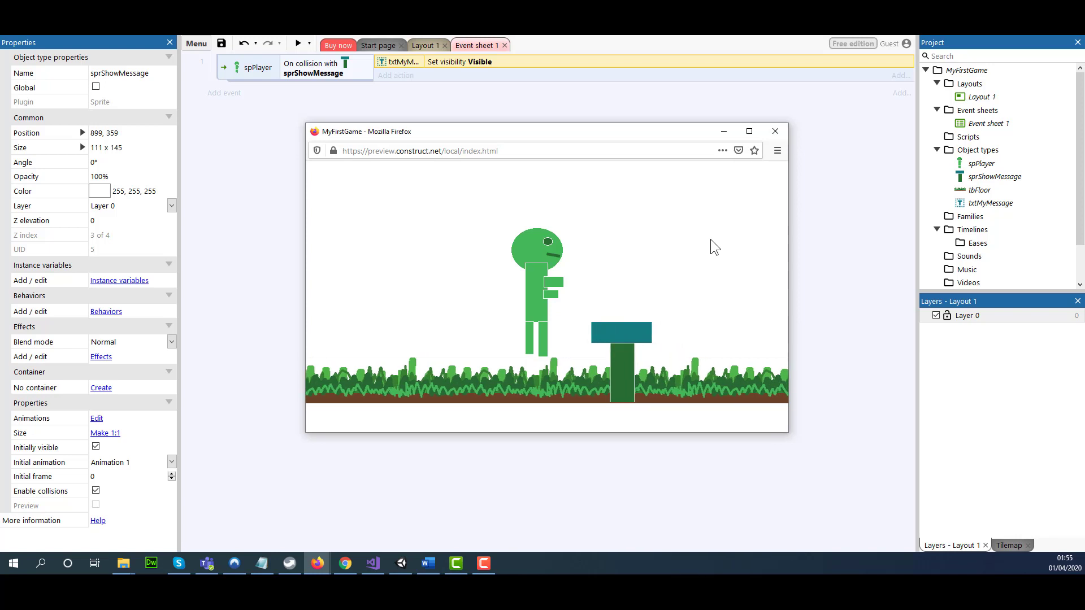
key("Up")
key("Right")
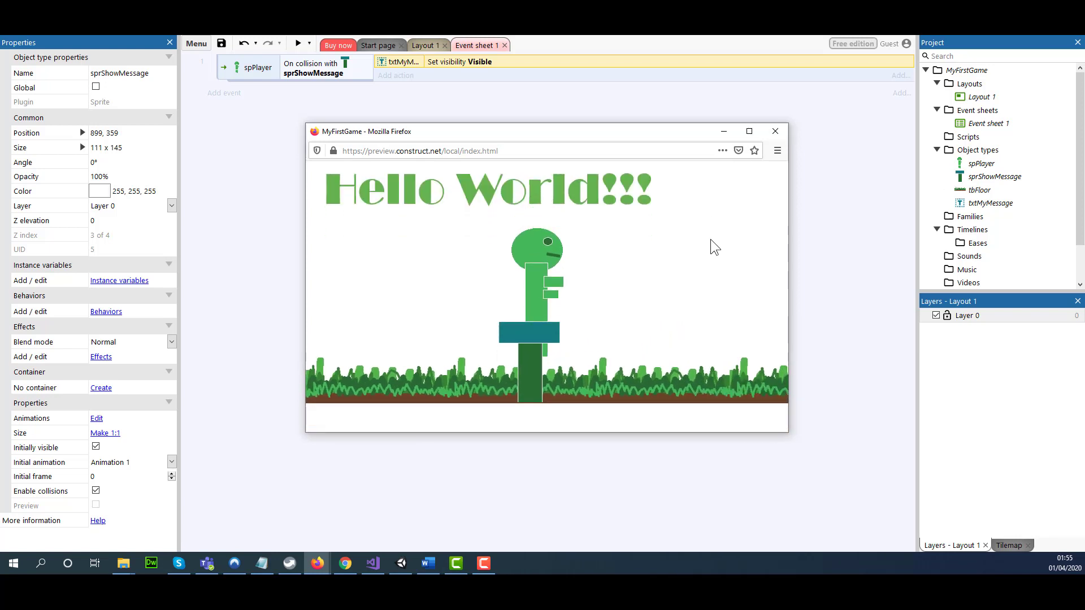